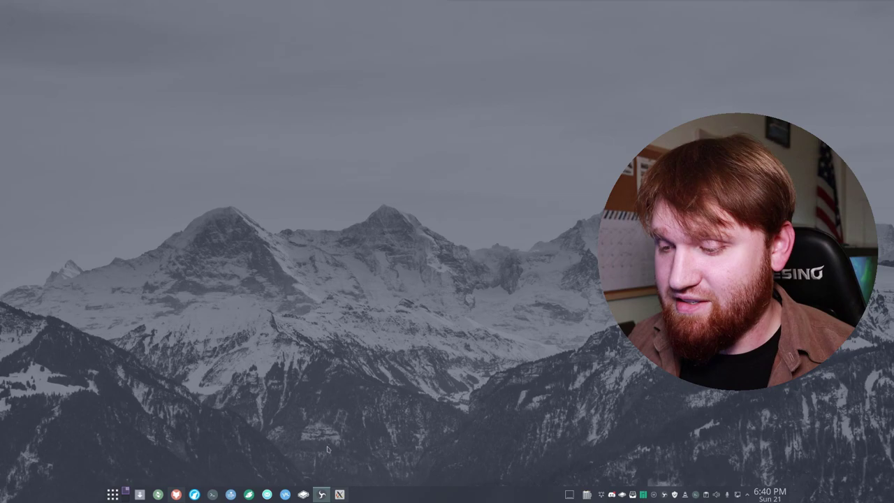
Launch Fluent Reader from the taskbar to show the It's FOSS article card grid.
left_click(340, 494)
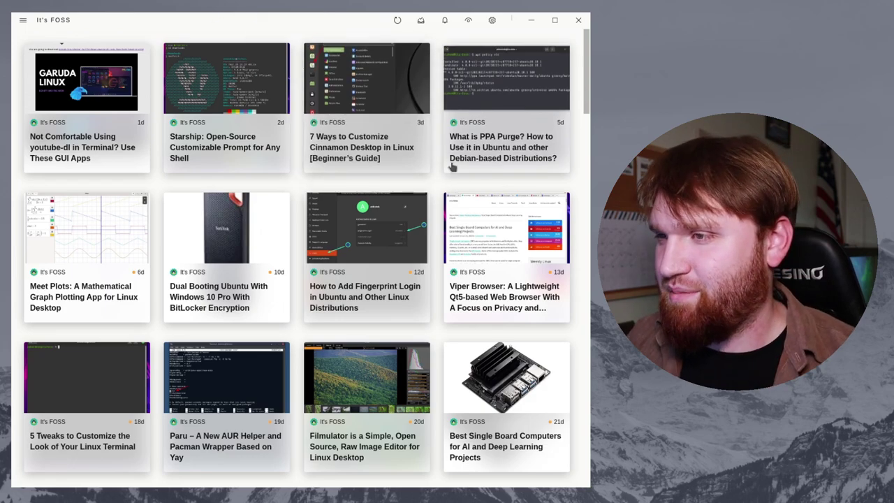
Preview excerpts of several It's FOSS article cards, ending on the Starship card.
mouse_move(439, 153)
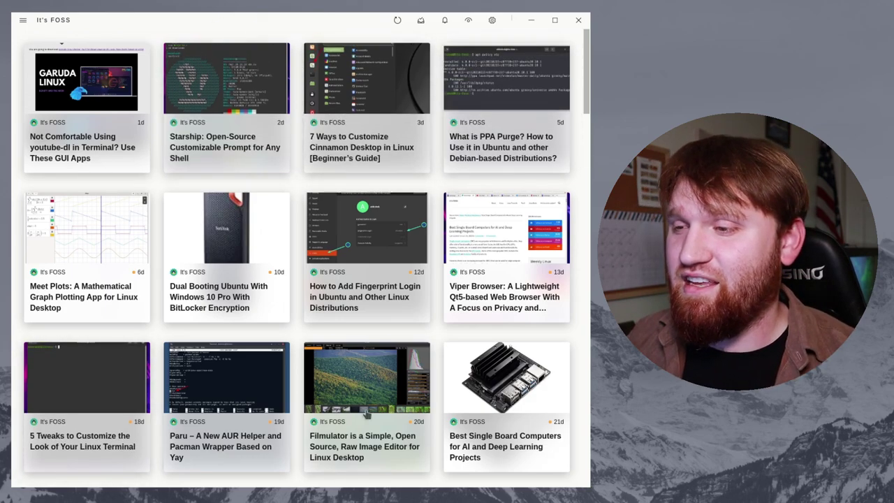
mouse_move(187, 130)
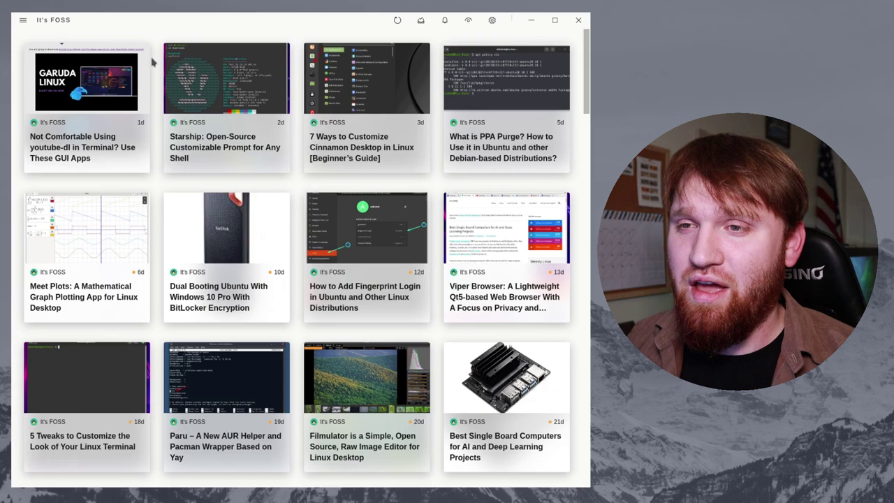
mouse_move(129, 67)
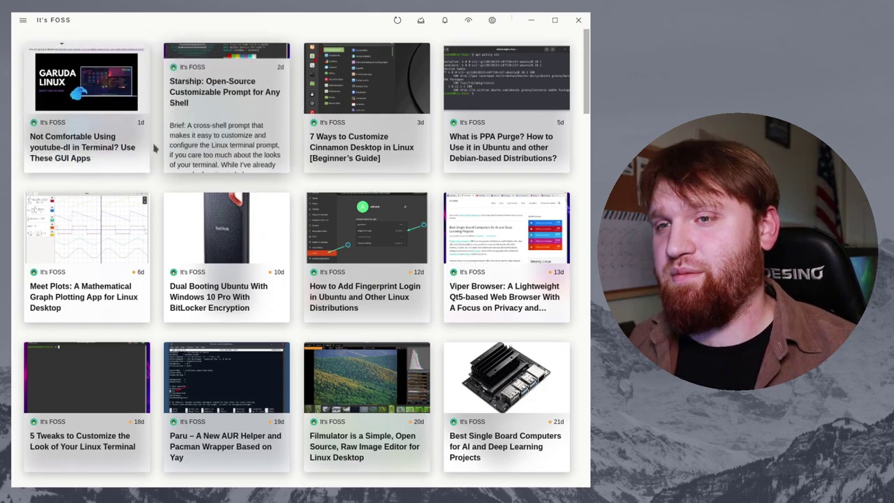
mouse_move(140, 146)
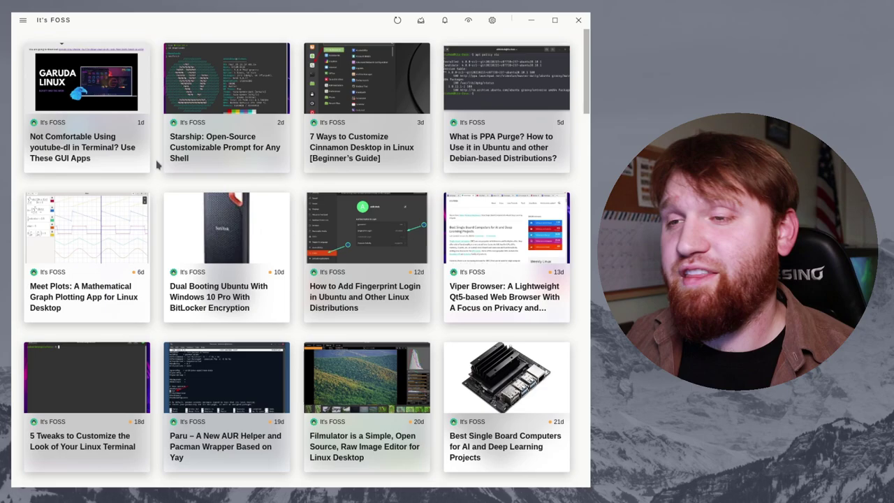
Open the Starship shell-prompt article and skim through its body.
mouse_move(210, 147)
left_click(222, 127)
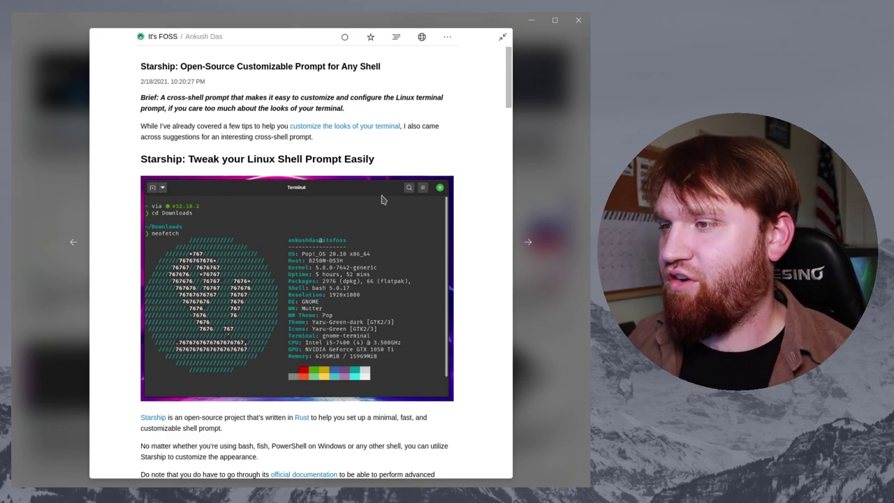
scroll(381, 200, "down", 15)
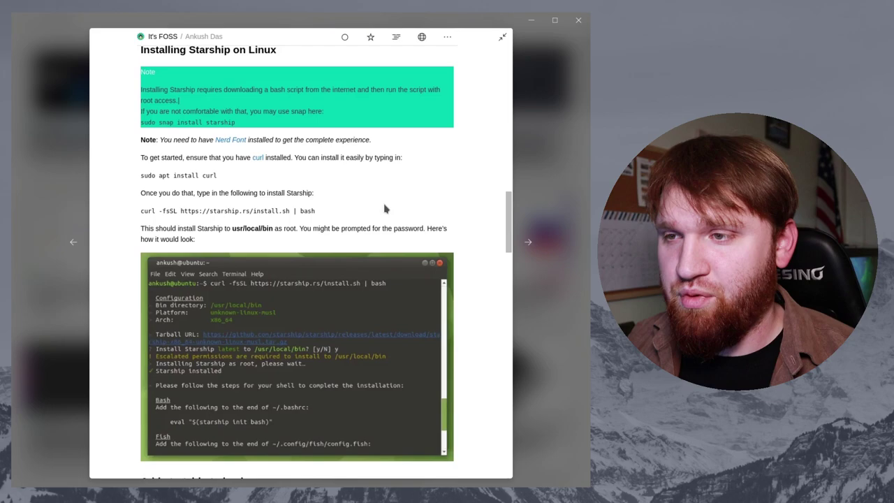
scroll(387, 203, "up", 18)
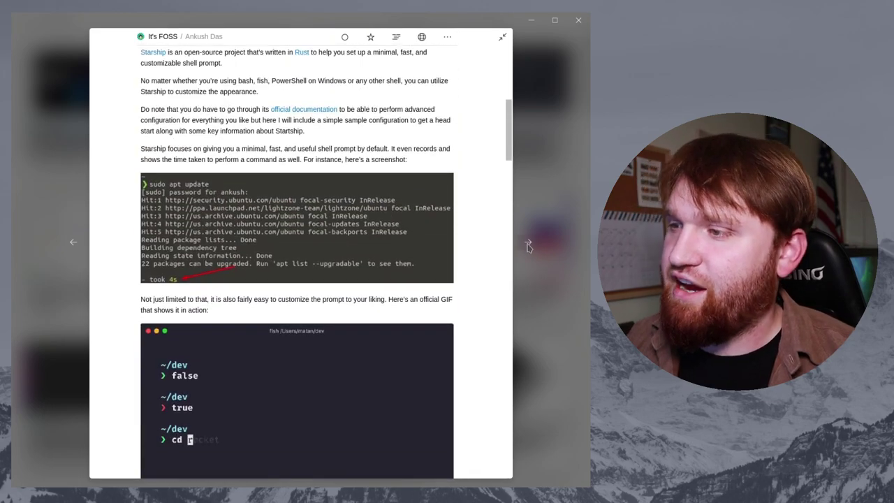
Advance two articles ahead, then return to the Starship article and skim it again.
left_click(528, 245)
left_click(529, 246)
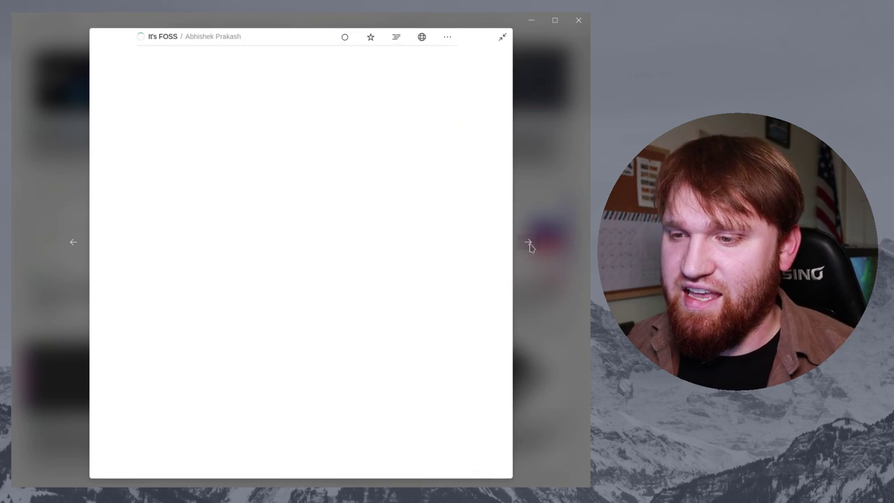
left_click(75, 244)
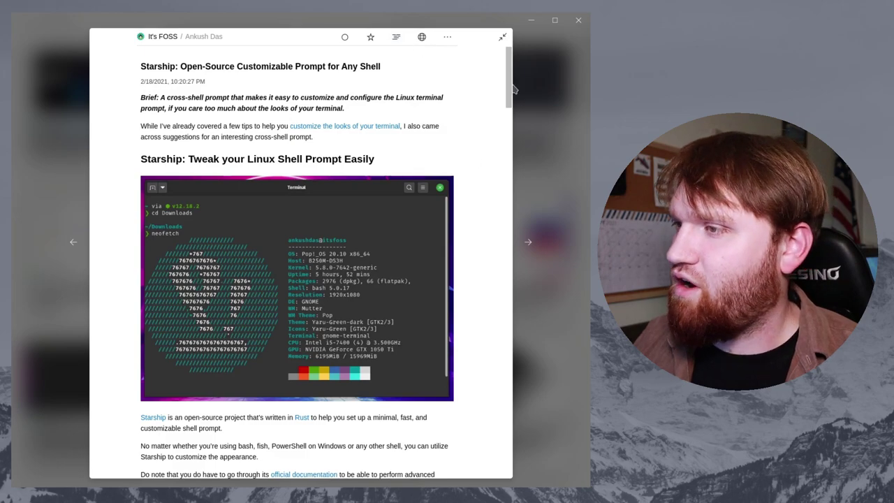
scroll(509, 92, "down", 3)
scroll(509, 98, "up", 1)
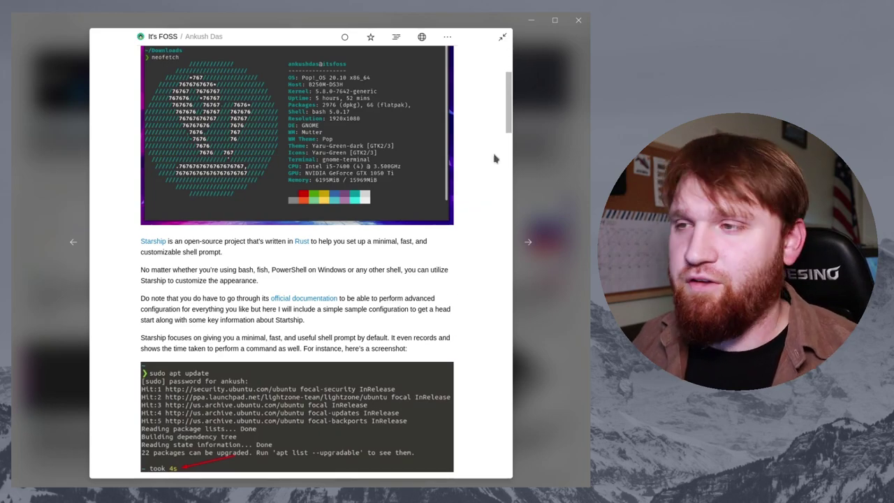
Close the Starship article and switch to the OMG! Ubuntu feed.
left_click(503, 39)
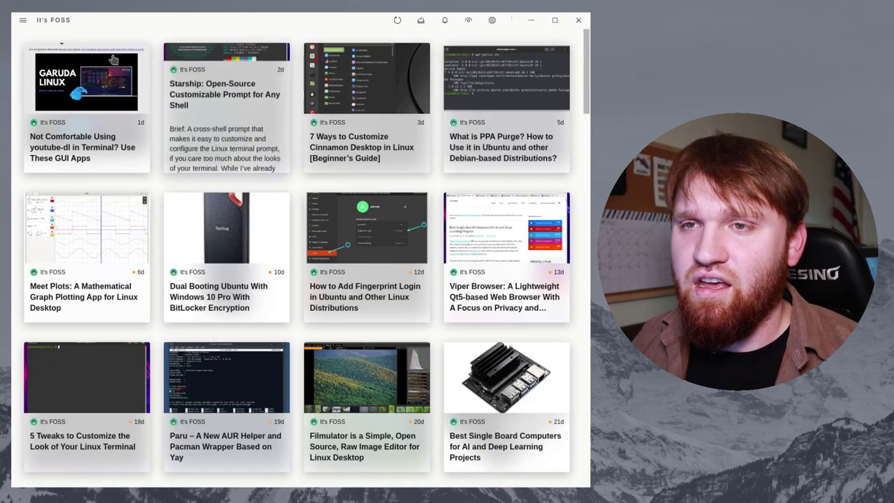
left_click(24, 23)
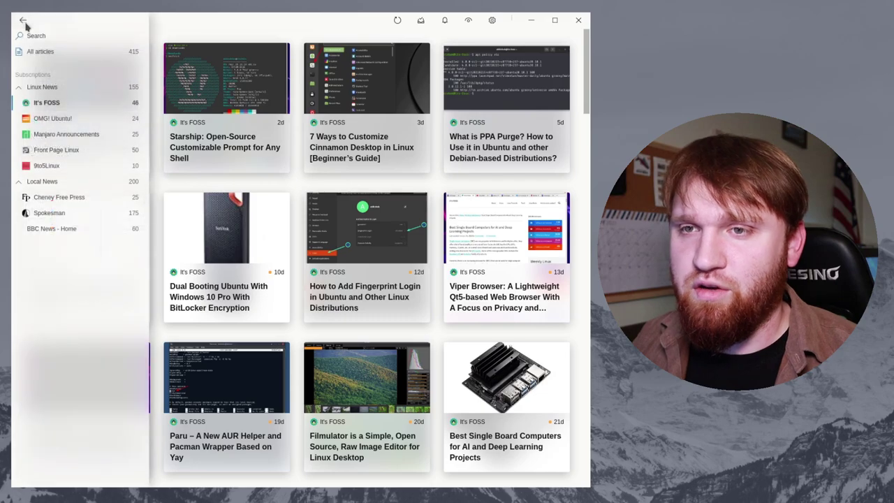
left_click(53, 118)
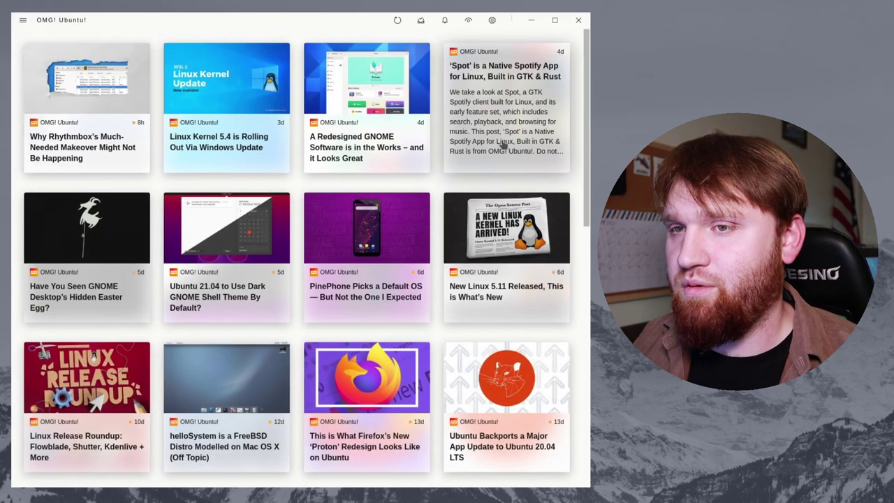
Open the Spot Spotify app article with its full content loaded and skim it.
left_click(498, 95)
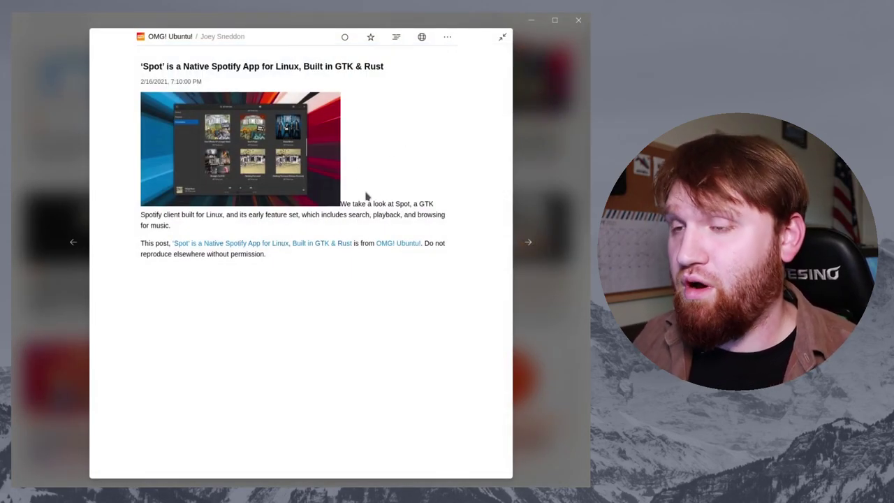
left_click(396, 38)
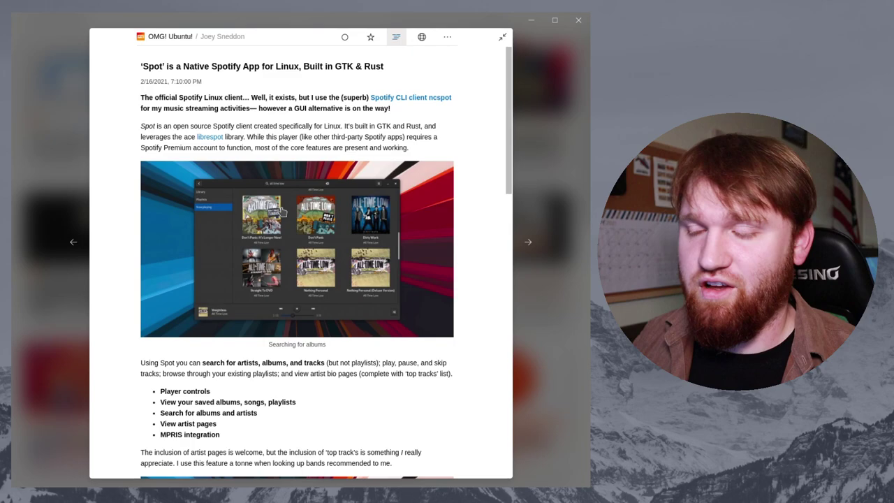
scroll(294, 210, "down", 5)
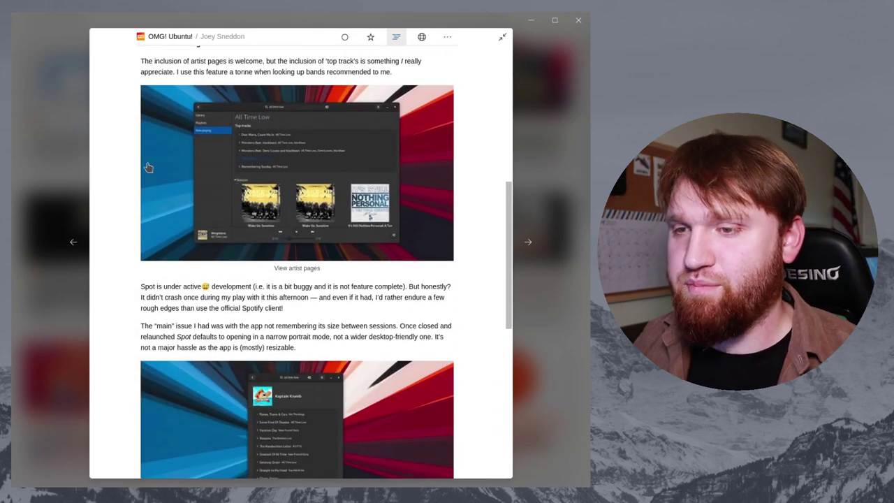
scroll(322, 234, "up", 5)
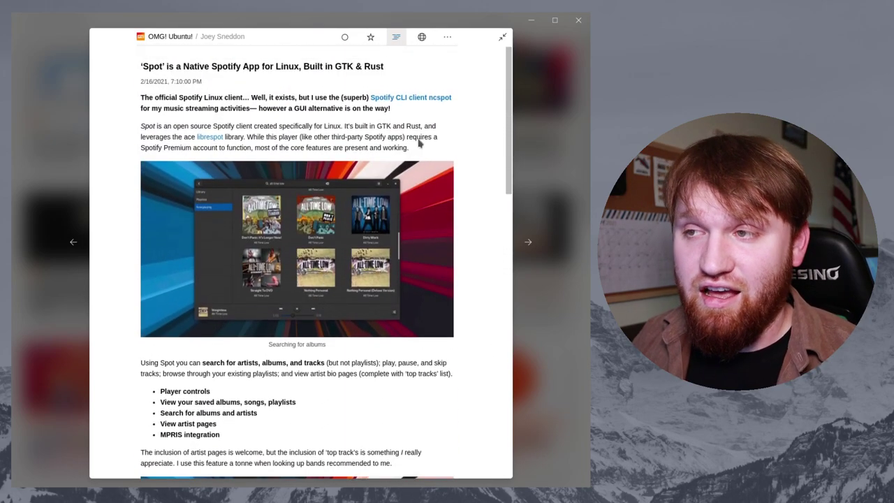
left_click(422, 37)
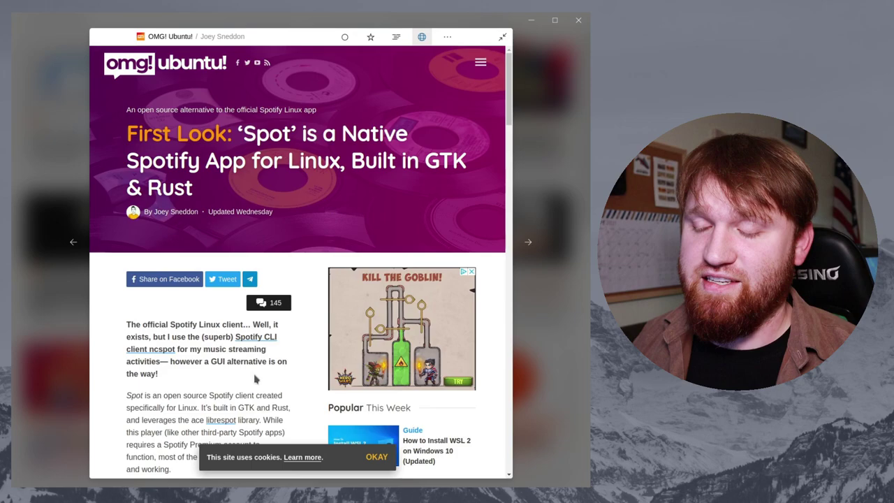
scroll(254, 379, "down", 1)
scroll(209, 244, "up", 1)
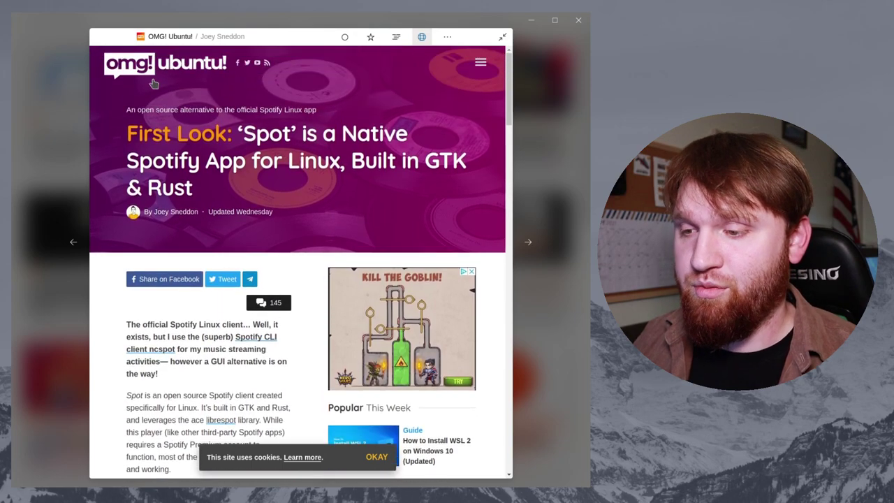
scroll(427, 104, "down", 3)
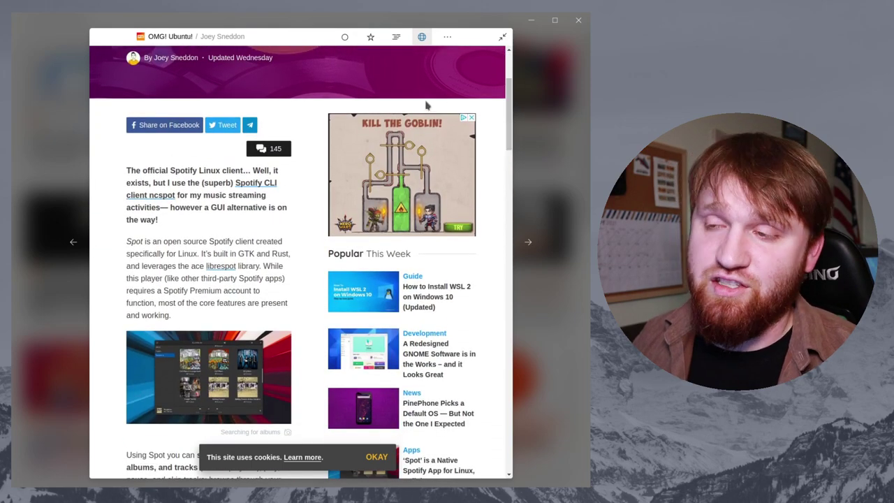
left_click_drag(511, 98, 502, 70)
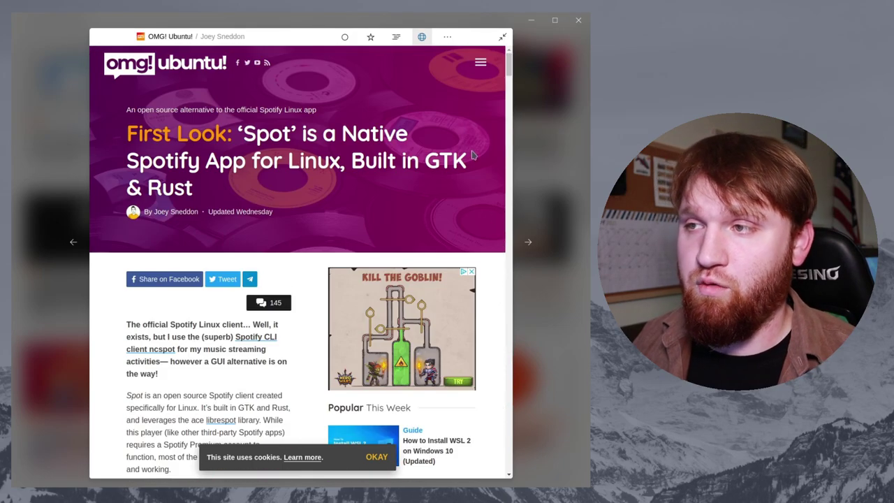
left_click(447, 38)
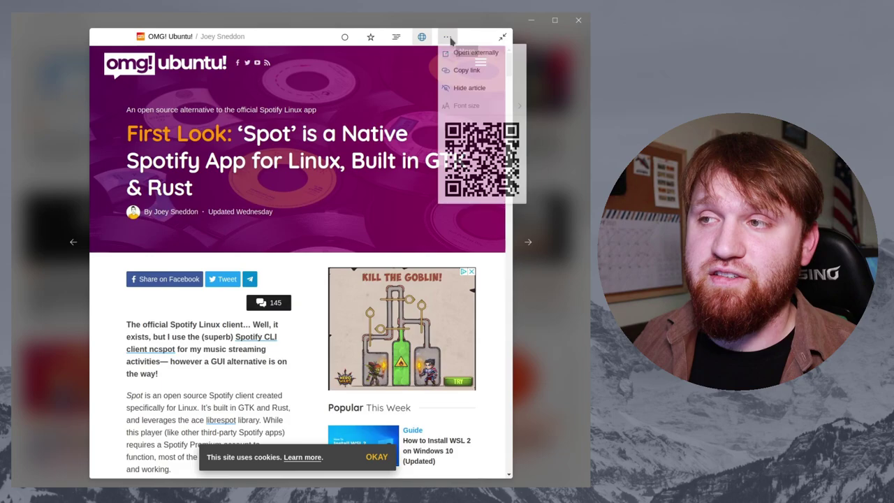
left_click(459, 55)
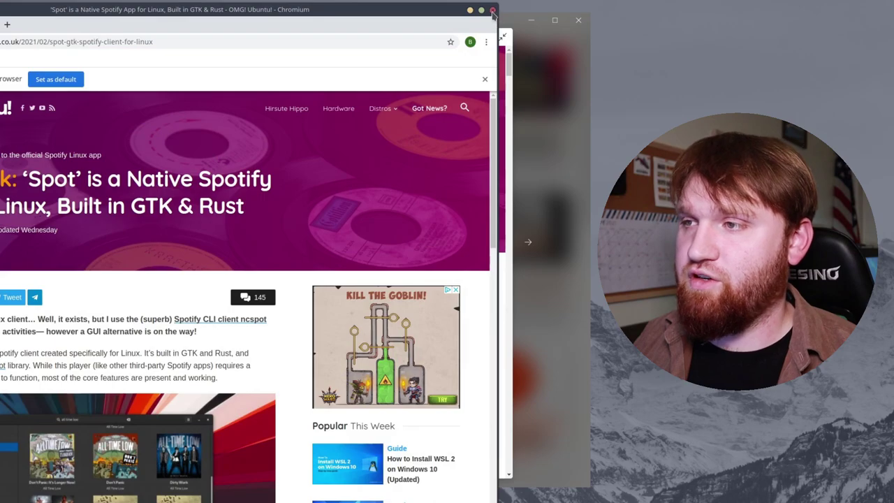
left_click(492, 11)
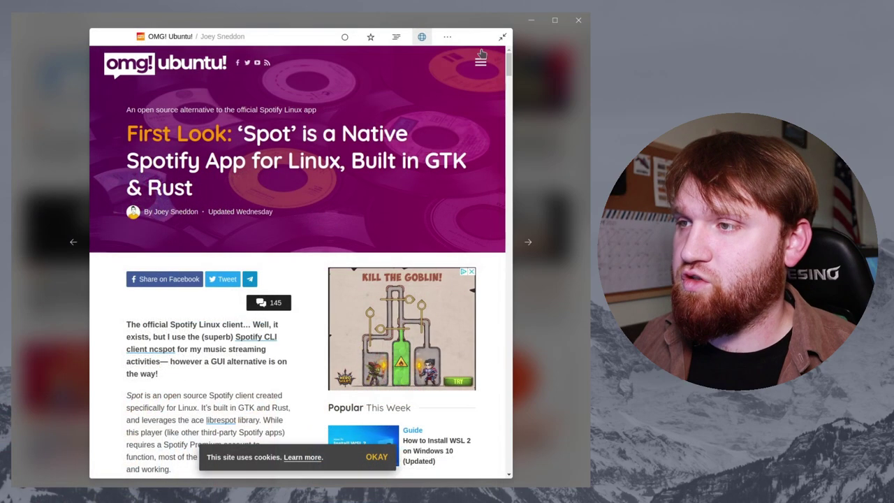
left_click(447, 37)
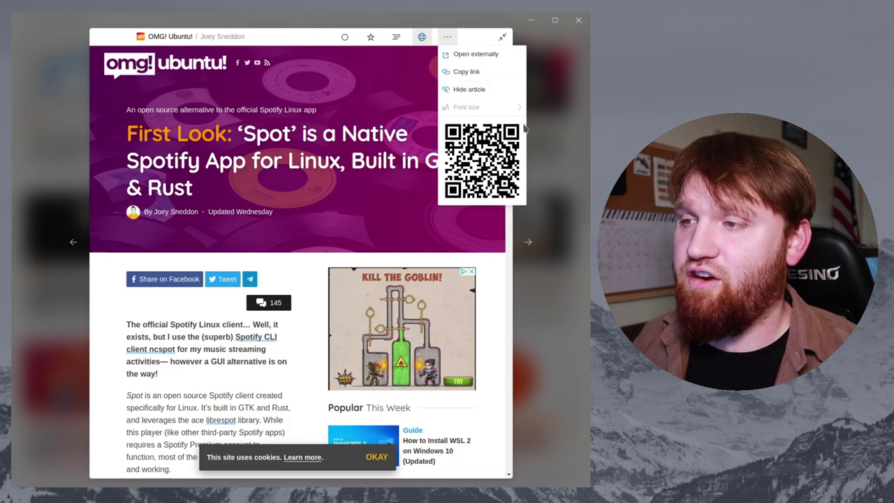
left_click(451, 39)
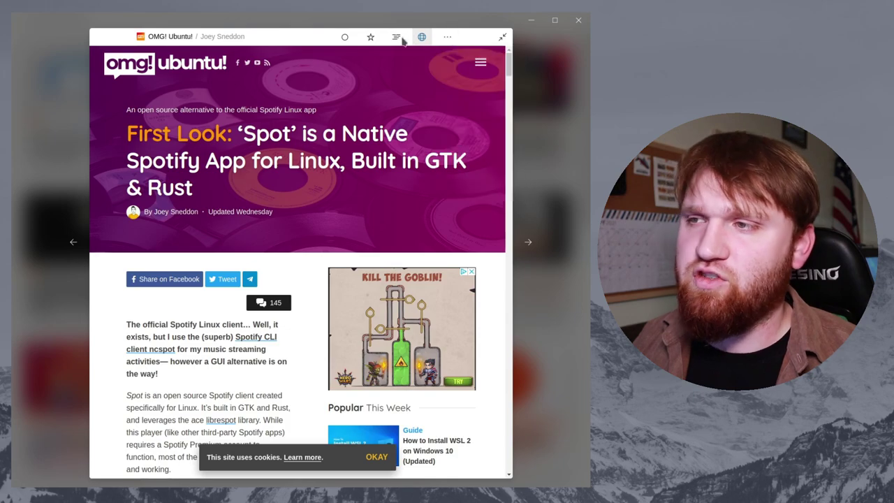
left_click(395, 38)
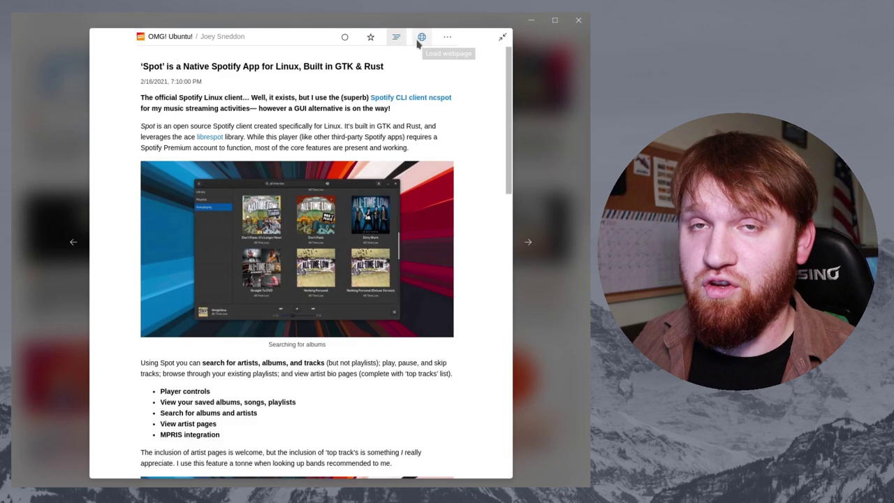
Enlarge the Spot article's text size from the article's more-options menu.
left_click(447, 37)
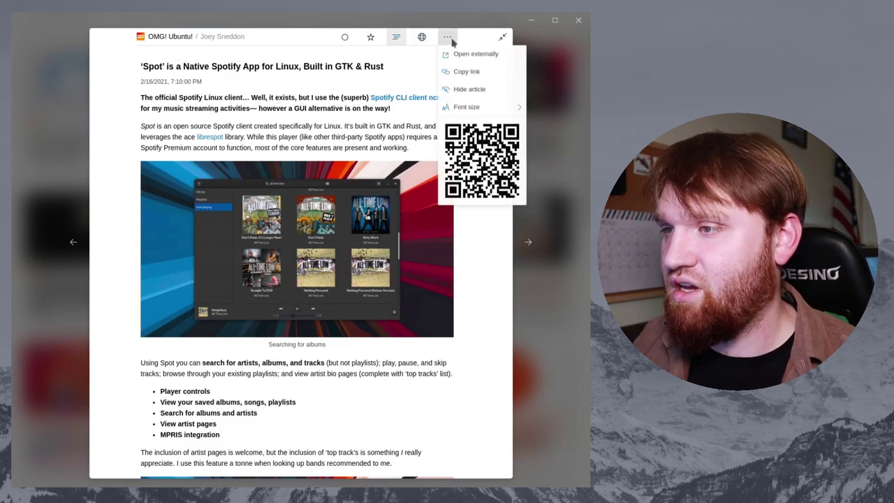
mouse_move(482, 106)
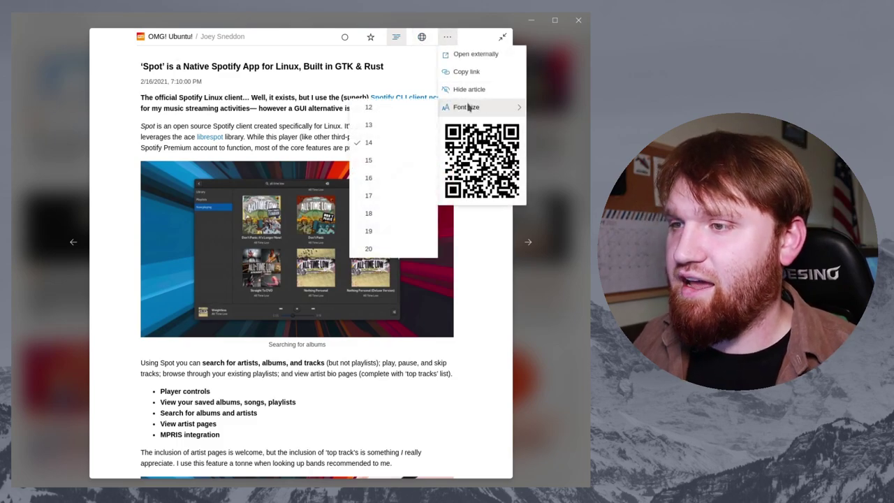
left_click(381, 245)
Scroll back to the top and switch the Spot article to its feed summary.
scroll(294, 178, "down", 3)
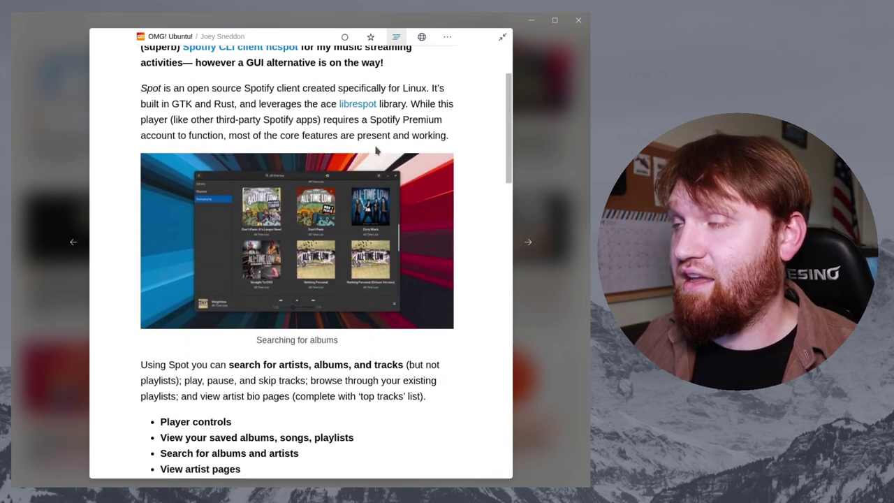
scroll(309, 303, "down", 5)
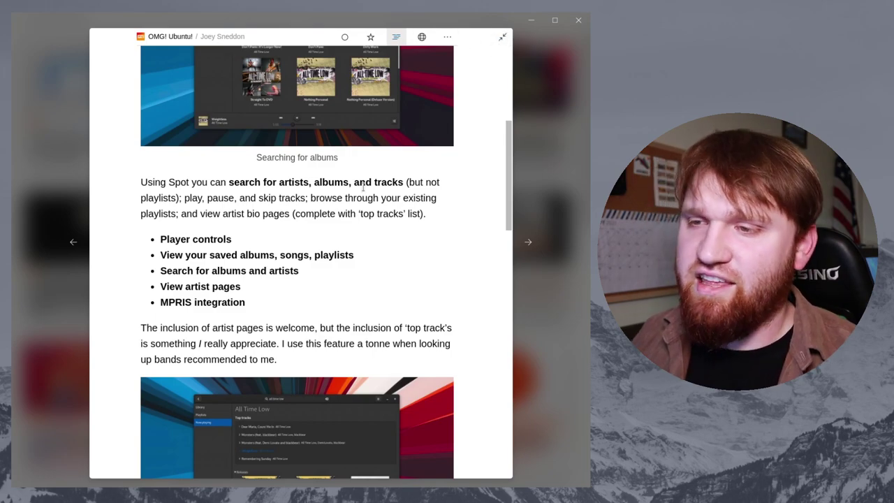
left_click_drag(509, 178, 509, 104)
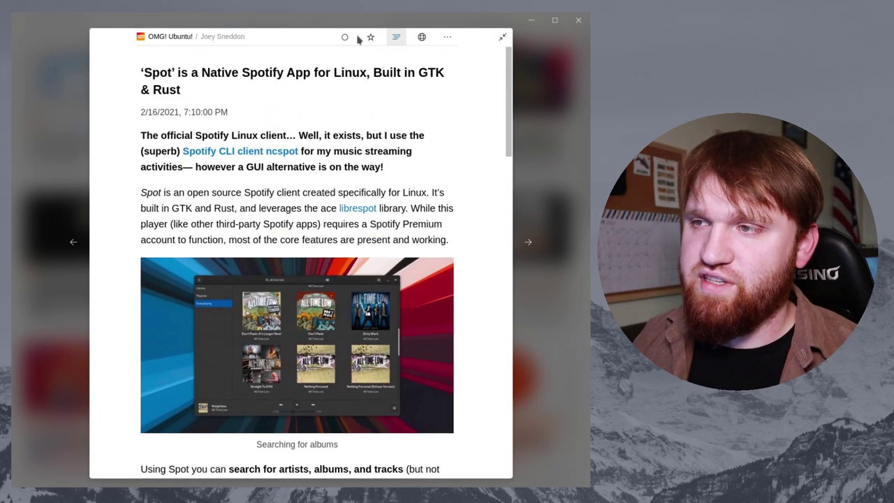
left_click(395, 40)
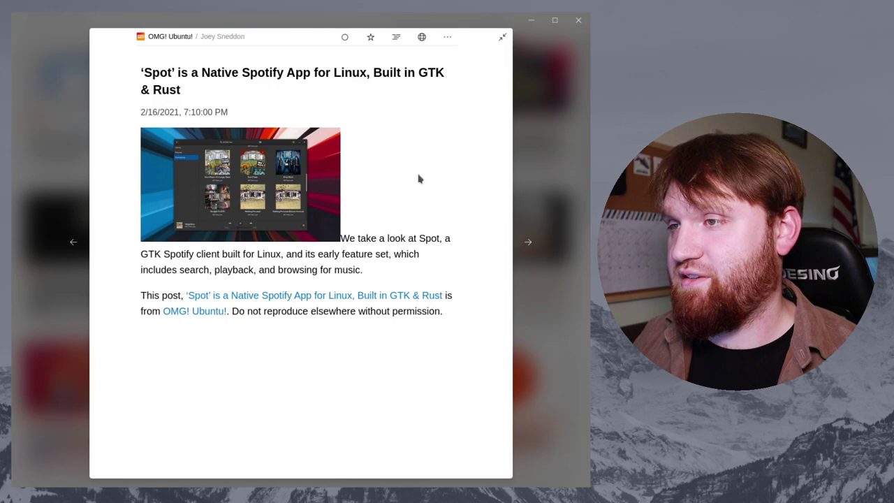
Close the Spot article, review notifications showing 27 fetched articles, and bring up the View menu.
left_click(501, 39)
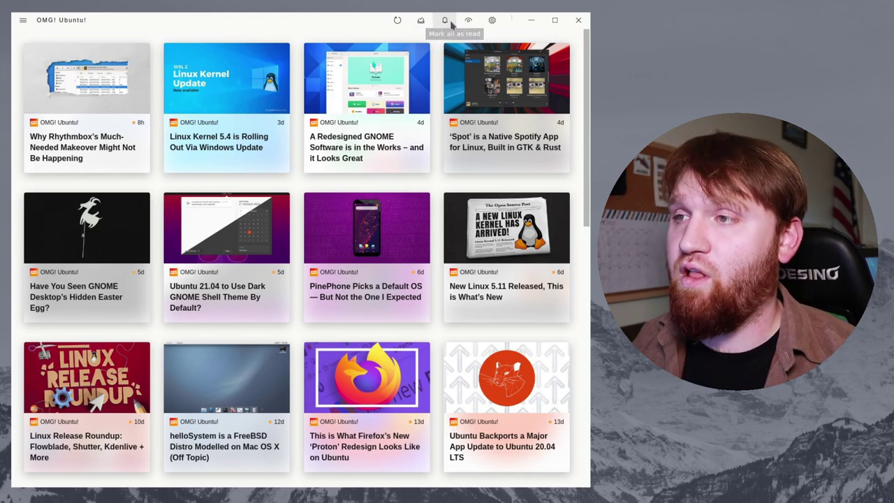
left_click(450, 23)
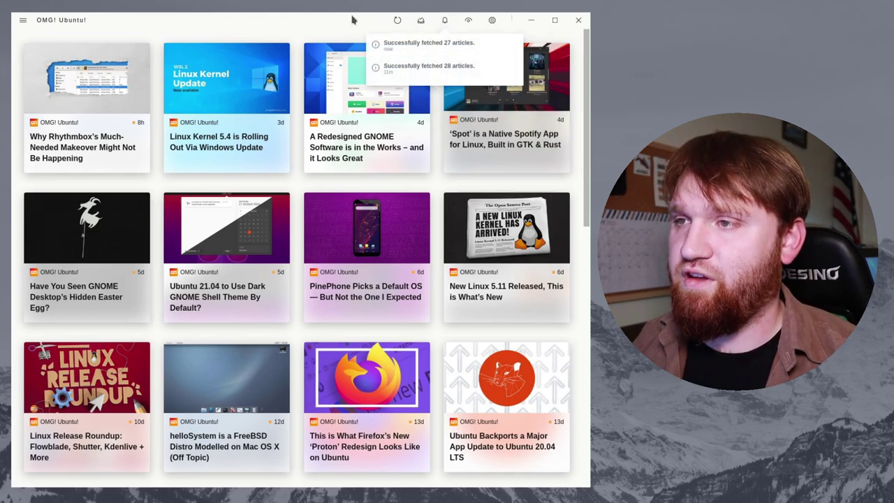
left_click(469, 22)
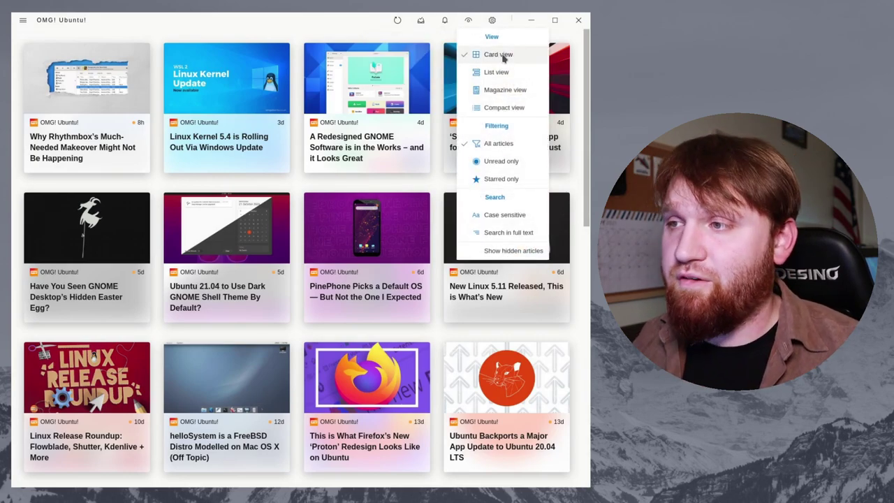
Switch the OMG! Ubuntu! feed to list layout and scroll the list.
left_click(497, 72)
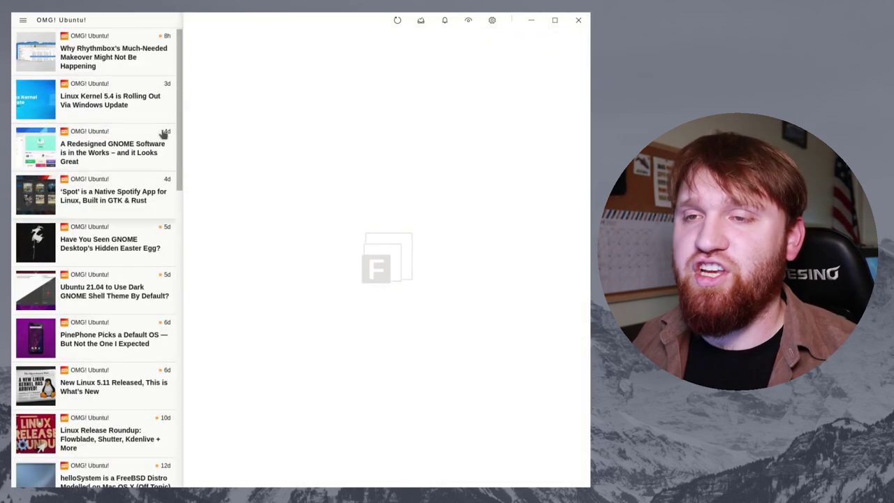
scroll(178, 95, "down", 1)
mouse_move(178, 94)
left_mouse_down()
mouse_move(178, 293)
mouse_move(178, 80)
left_mouse_up()
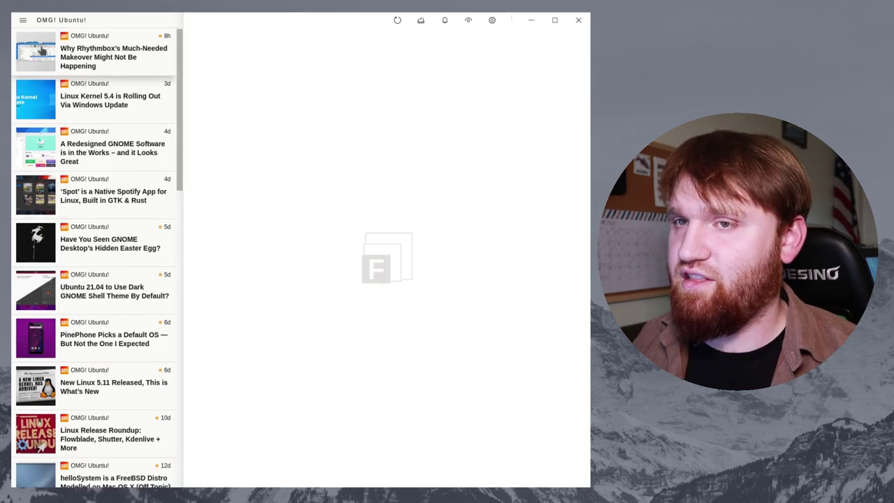
Open the Rhythmbox makeover article with full text loaded and scroll through it.
left_click(85, 46)
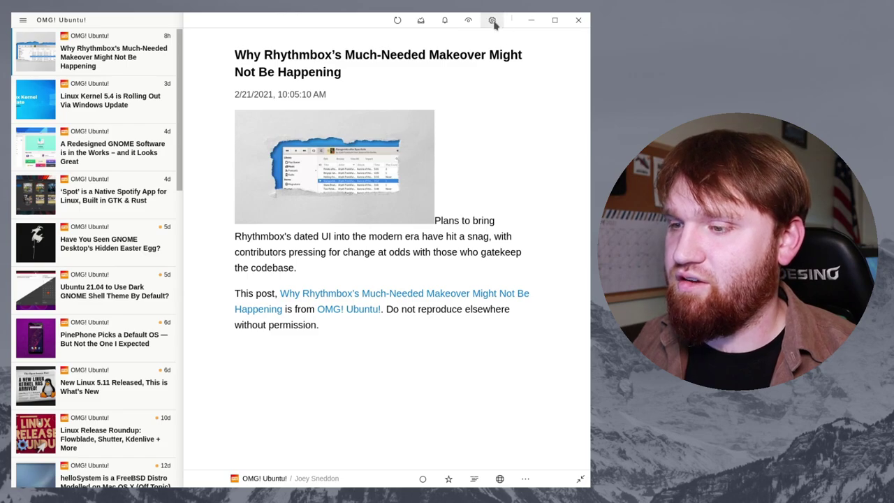
left_click(475, 479)
scroll(439, 239, "down", 5)
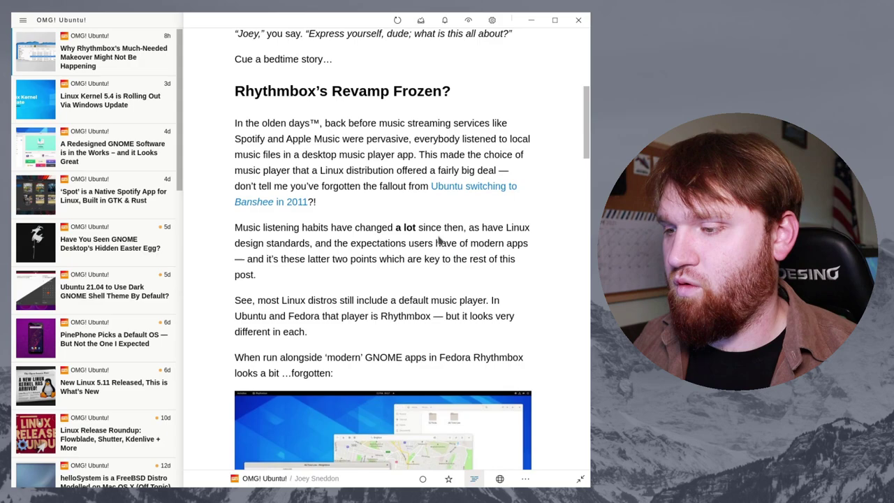
scroll(438, 239, "down", 3)
scroll(526, 381, "up", 10)
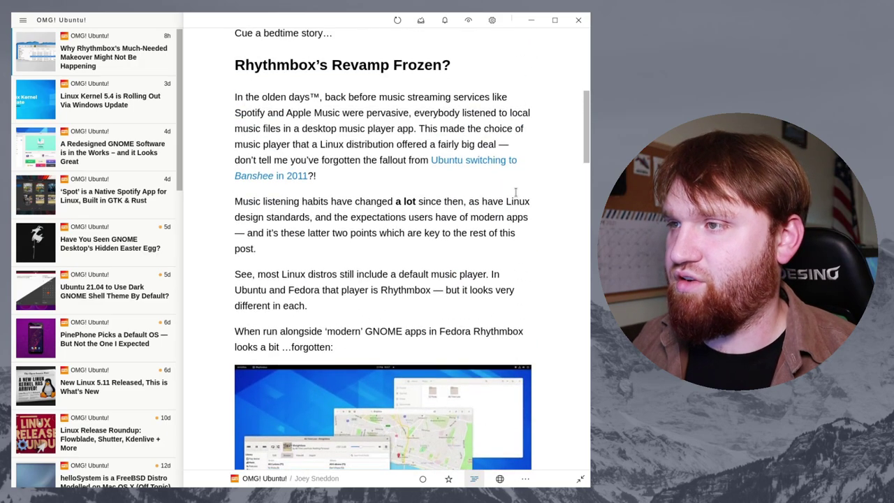
Try Magazine and Compact layouts on the feed, then return to Card view.
left_click(468, 19)
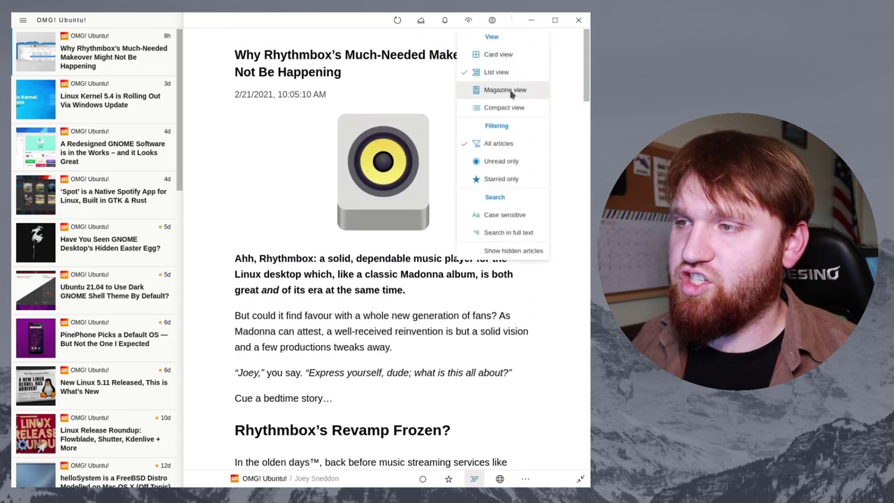
left_click(505, 90)
scroll(389, 266, "down", 15)
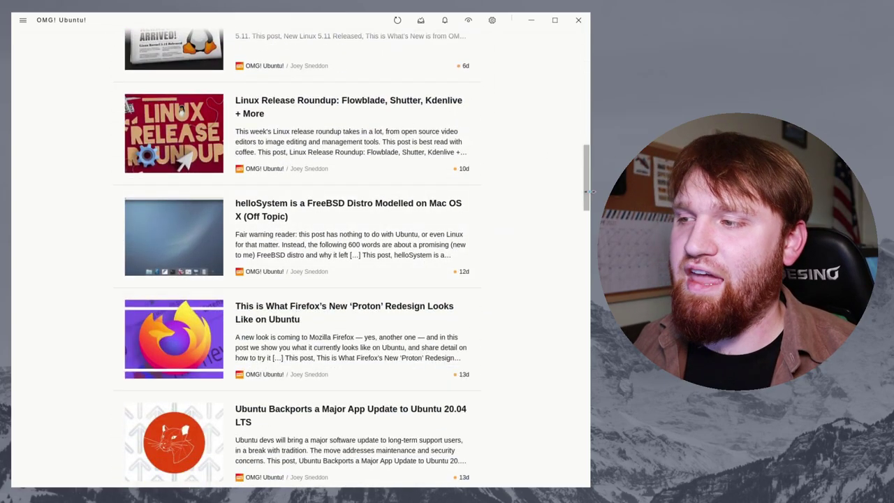
left_click_drag(588, 190, 588, 69)
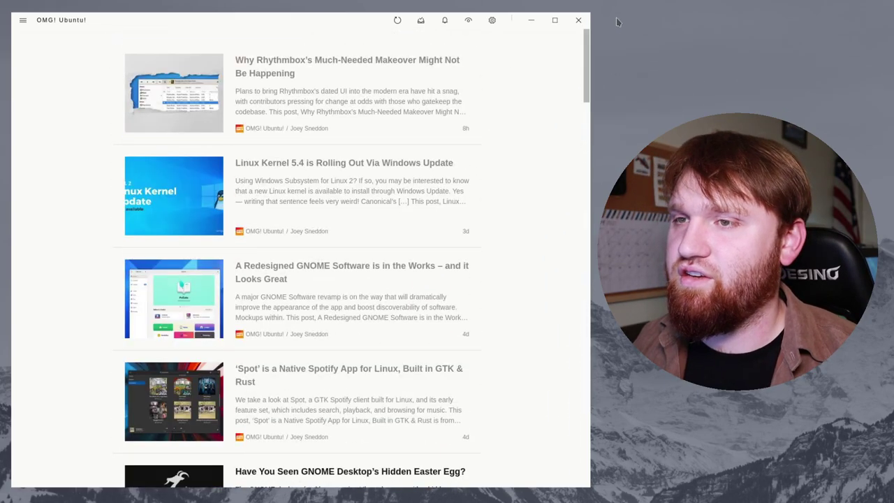
left_click(468, 20)
left_click(498, 108)
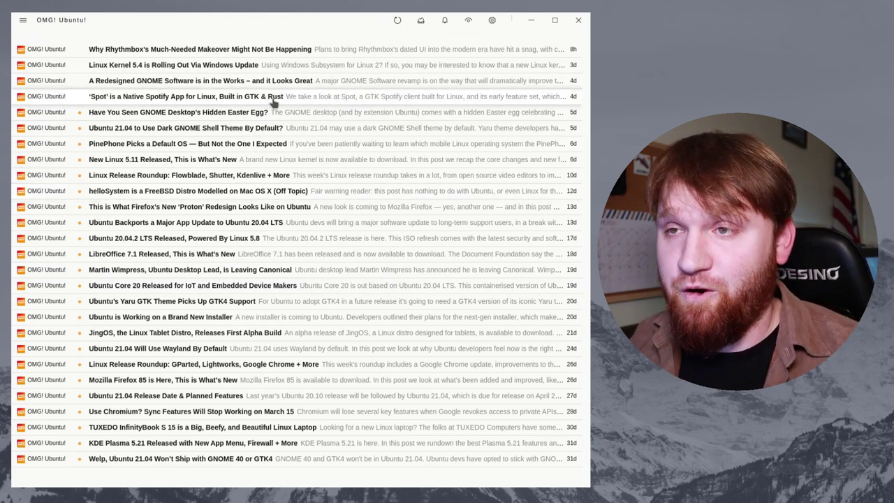
left_click(467, 20)
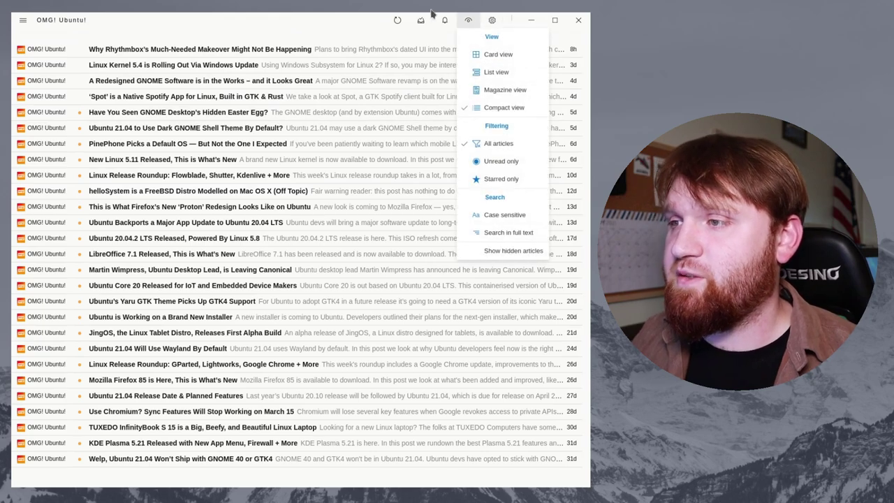
left_click(498, 55)
Filter the feed to Unread only, then Starred only, then back to All articles.
left_click(468, 20)
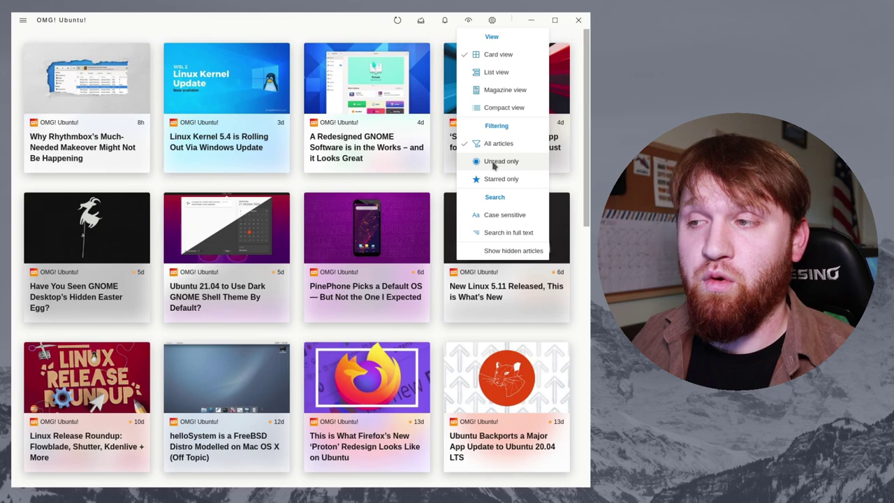
left_click(494, 162)
scroll(503, 165, "down", 2)
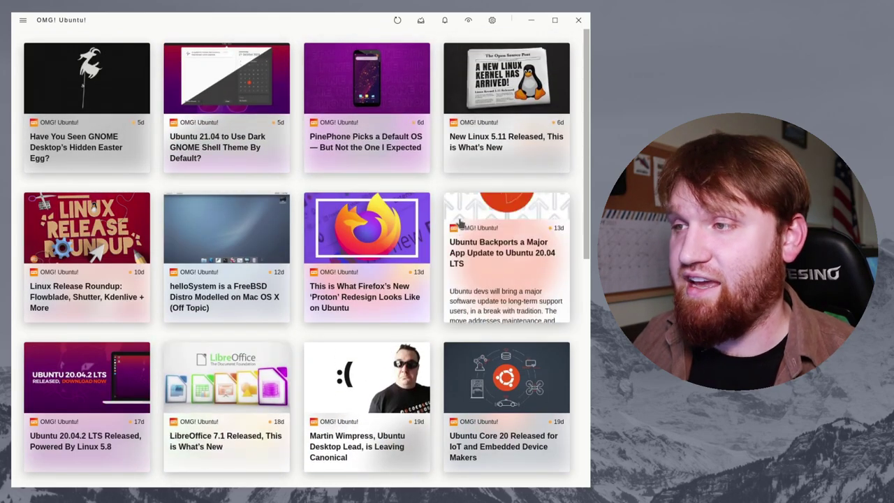
left_click(470, 23)
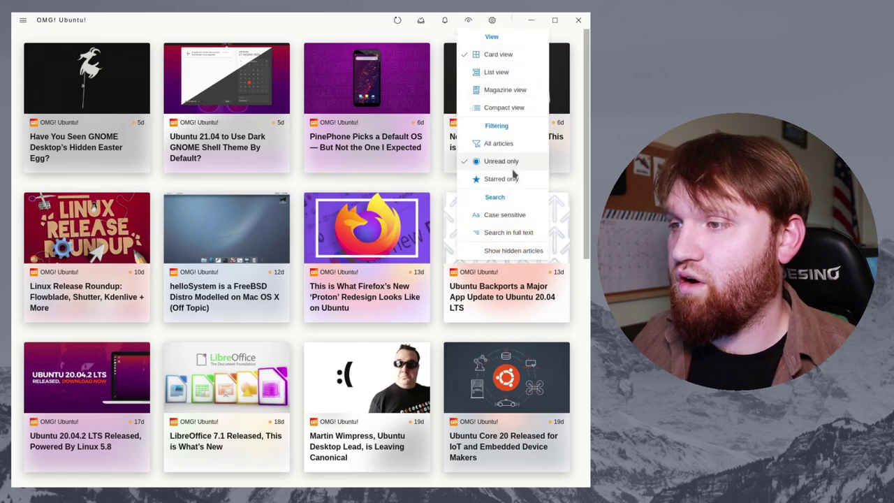
left_click(511, 181)
left_click(467, 23)
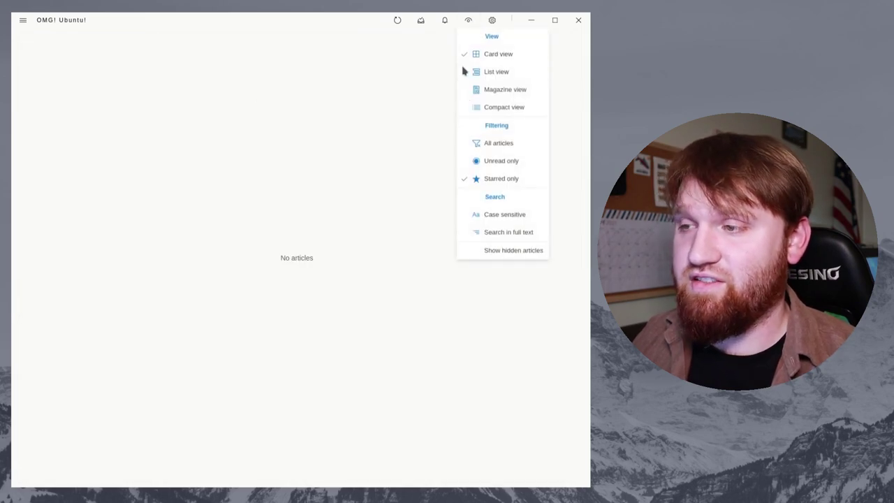
left_click(506, 143)
left_click(468, 19)
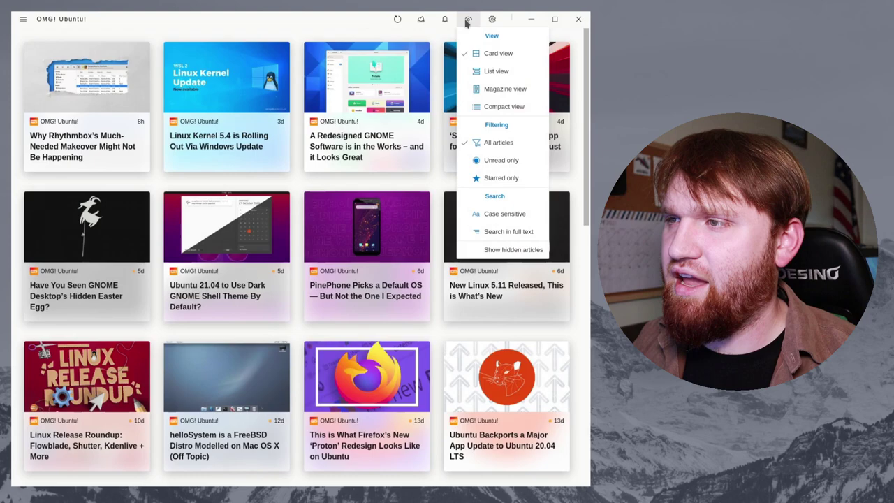
Search the articles for 'PinePhone', then clear the search query.
left_click(22, 19)
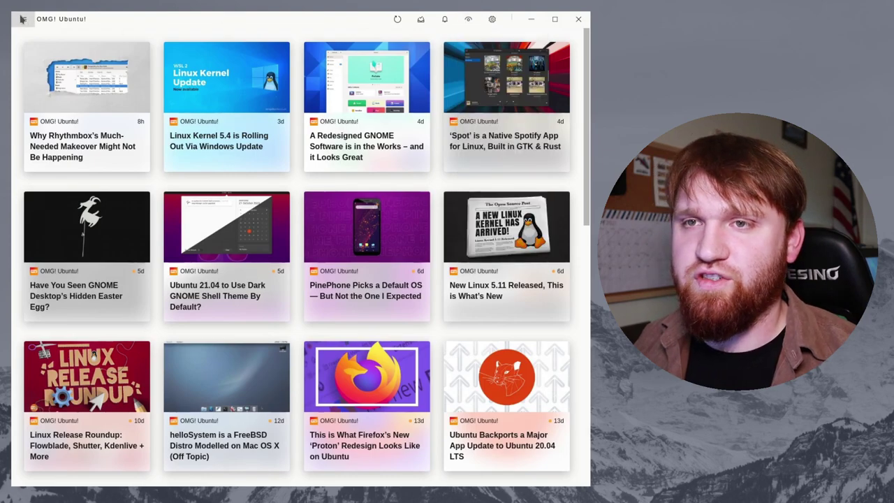
left_click(22, 19)
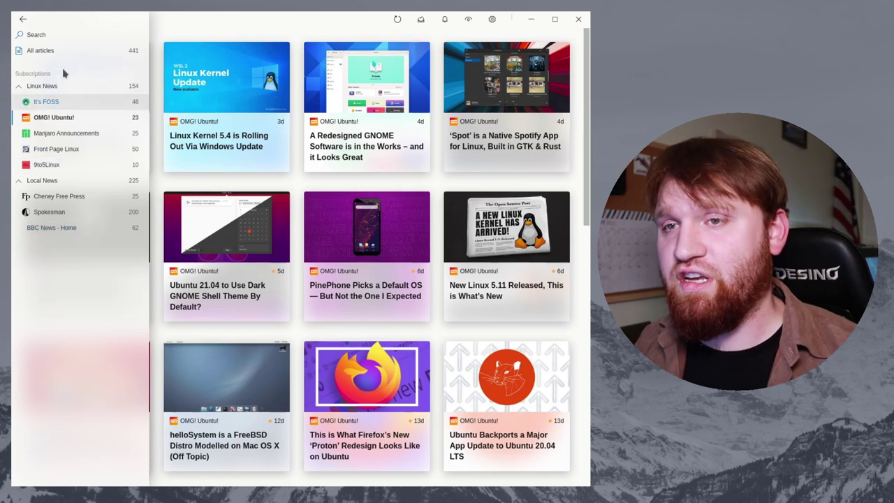
left_click(35, 35)
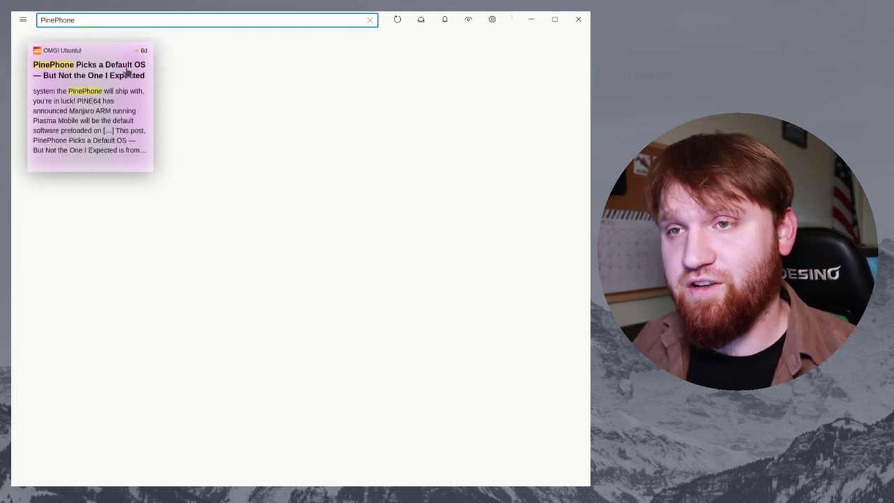
left_click_drag(87, 21, 16, 18)
key("BackSpace")
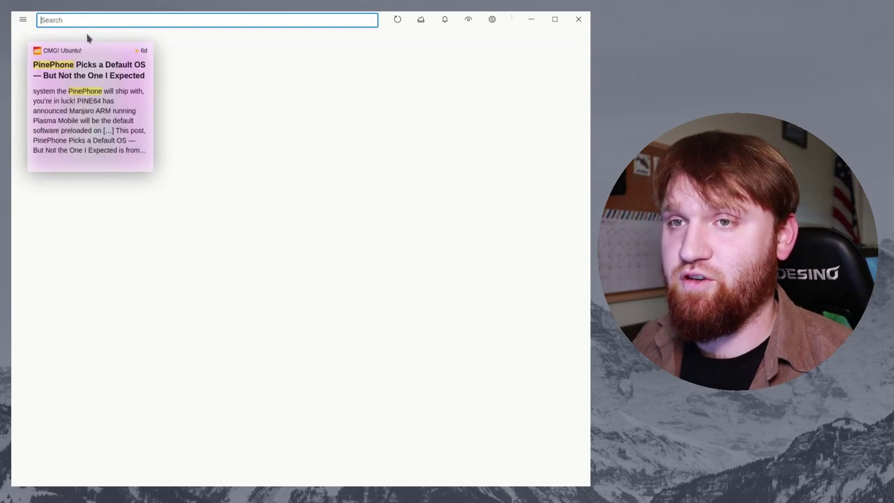
left_click(22, 19)
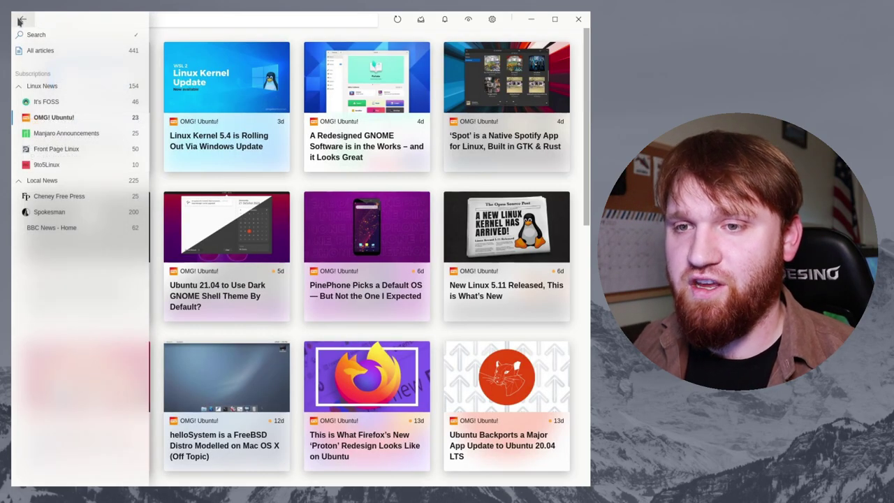
Browse the Spokesman feed's articles, then the Linux News group's articles.
left_click(49, 211)
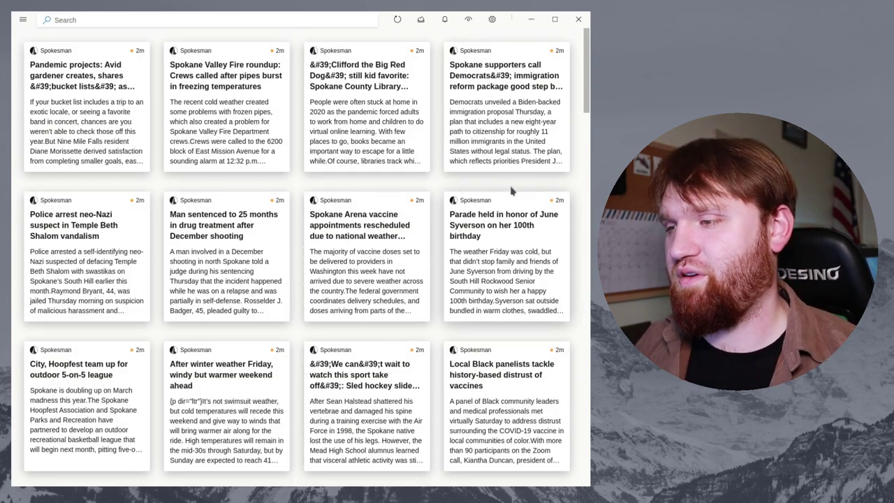
scroll(497, 195, "down", 3)
scroll(453, 195, "down", 3)
scroll(349, 182, "up", 6)
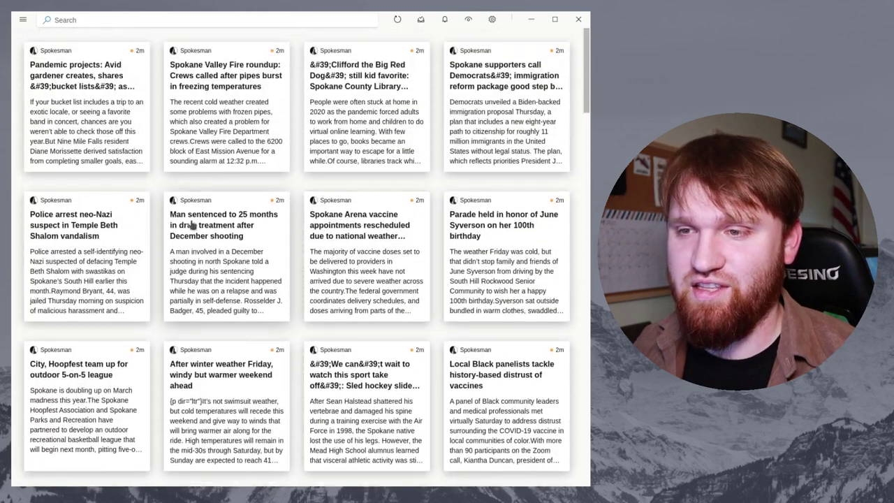
left_click(22, 20)
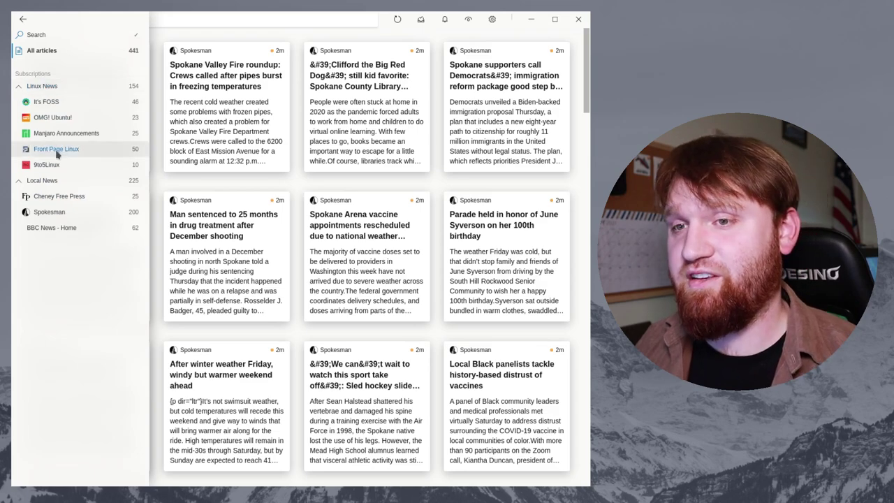
left_click(42, 87)
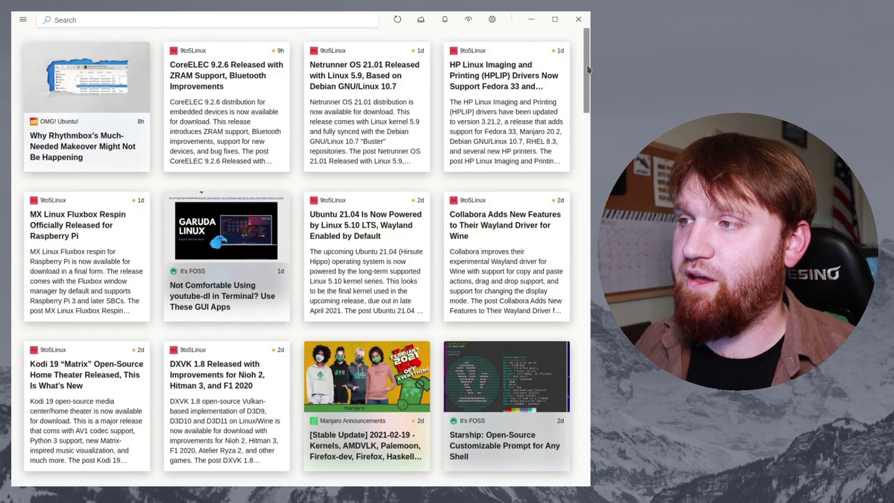
left_click_drag(586, 74, 585, 35)
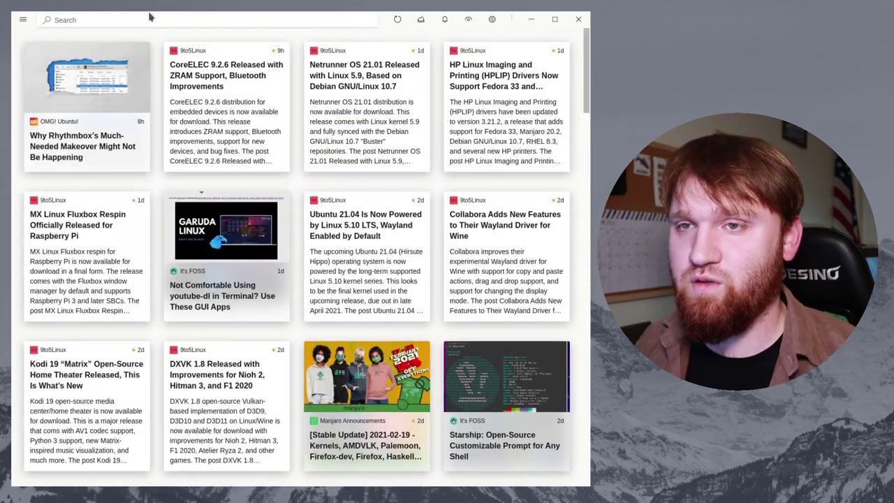
Show the Local News group, then the It's FOSS feed's article grid.
left_click(23, 20)
left_click(51, 183)
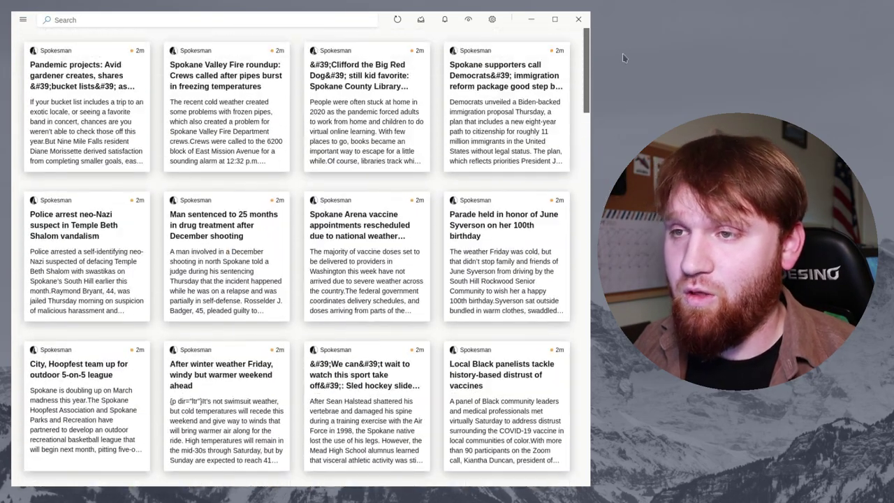
left_click(23, 20)
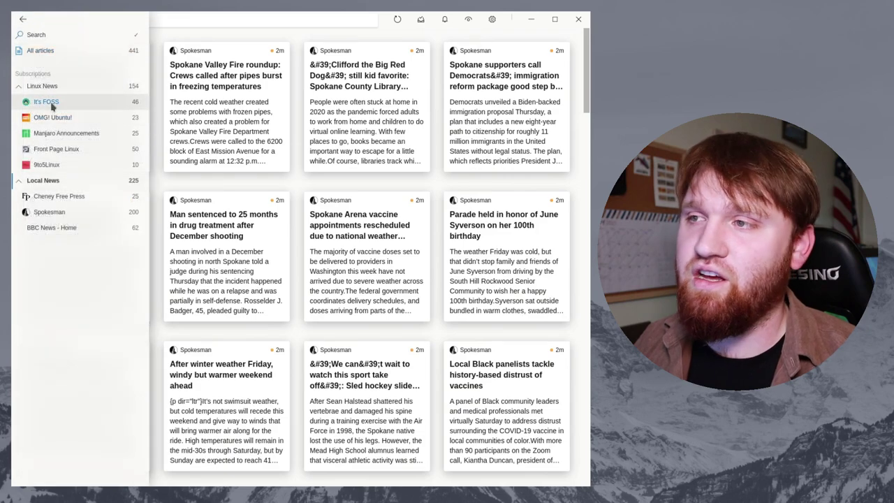
left_click(70, 102)
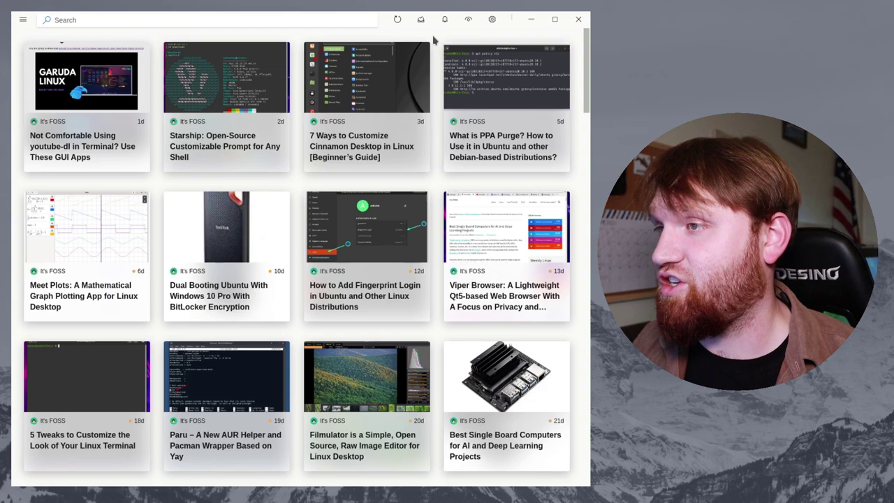
Open the Sources settings and select the BBC News - Home feed source.
left_click(492, 20)
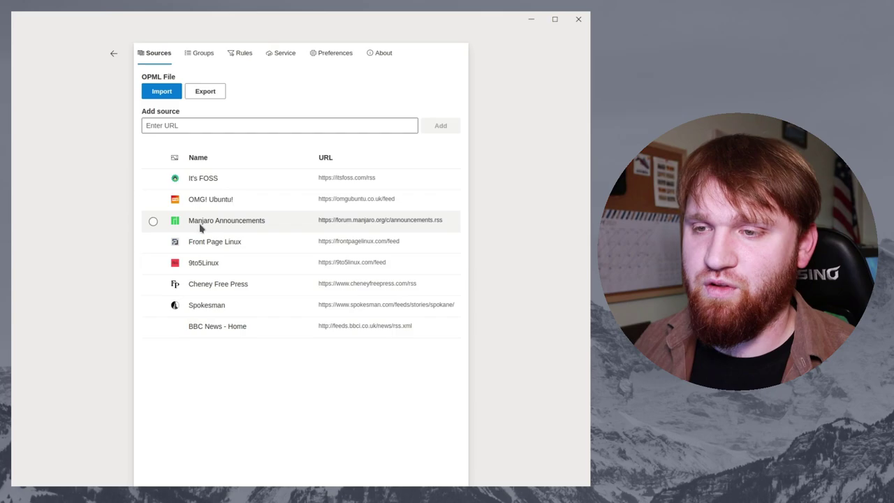
left_click(222, 329)
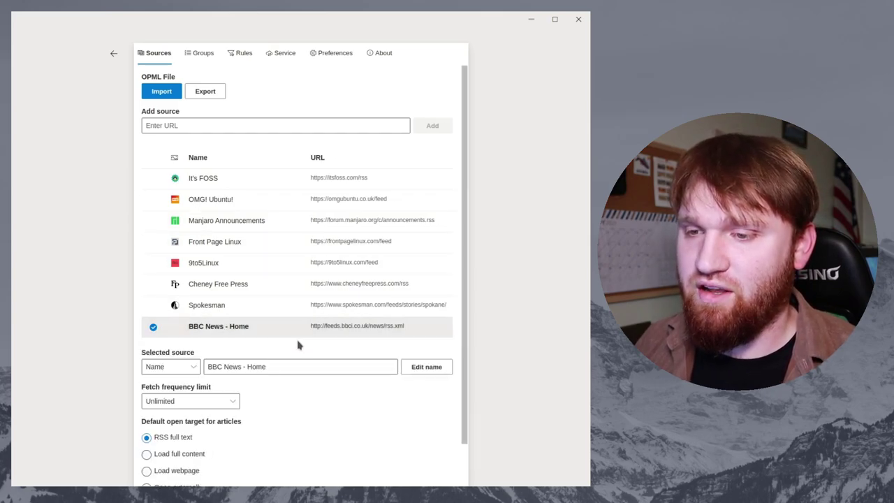
Shorten the source name from 'BBC News - Home' to 'BBC News' and save it.
scroll(299, 342, "down", 1)
left_click_drag(241, 320, 280, 323)
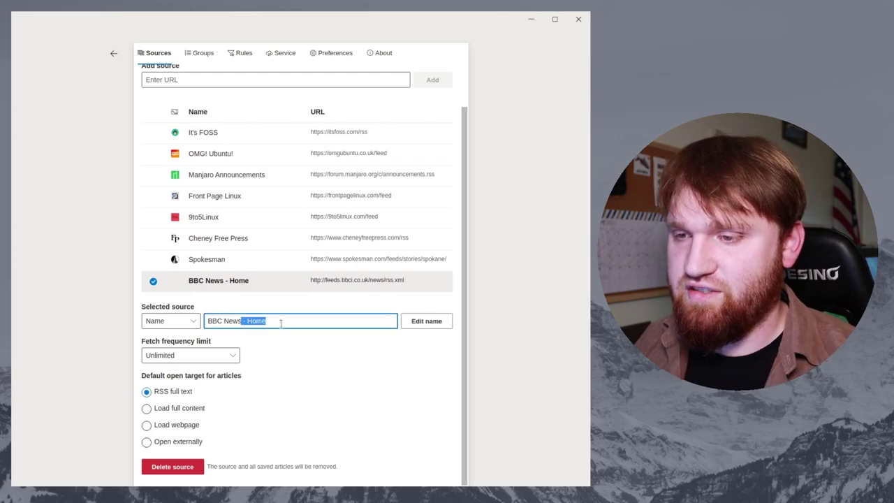
key("BackSpace")
left_click(425, 321)
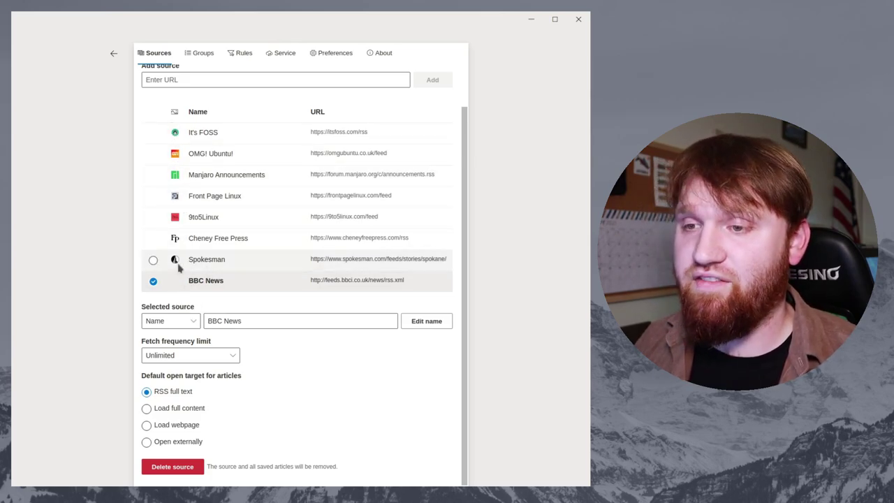
Review the Icon property and fetch frequency choices, leaving the frequency at Unlimited.
left_click(174, 325)
left_click(152, 355)
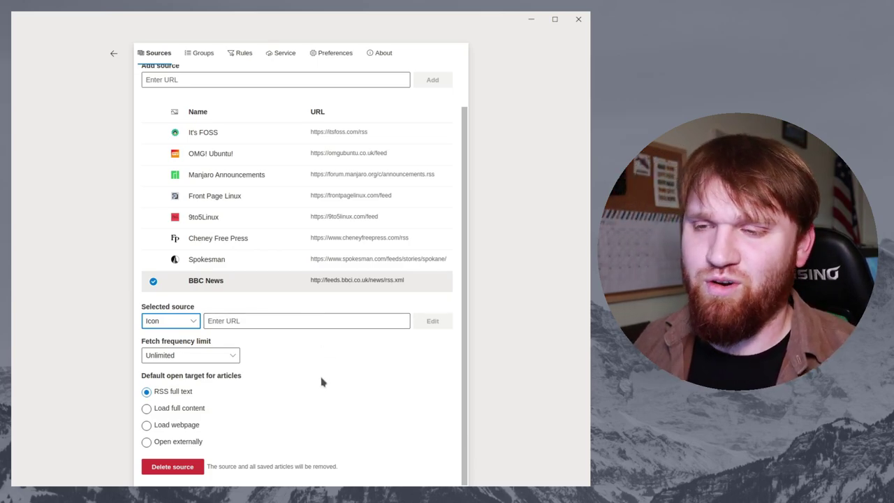
left_click(185, 324)
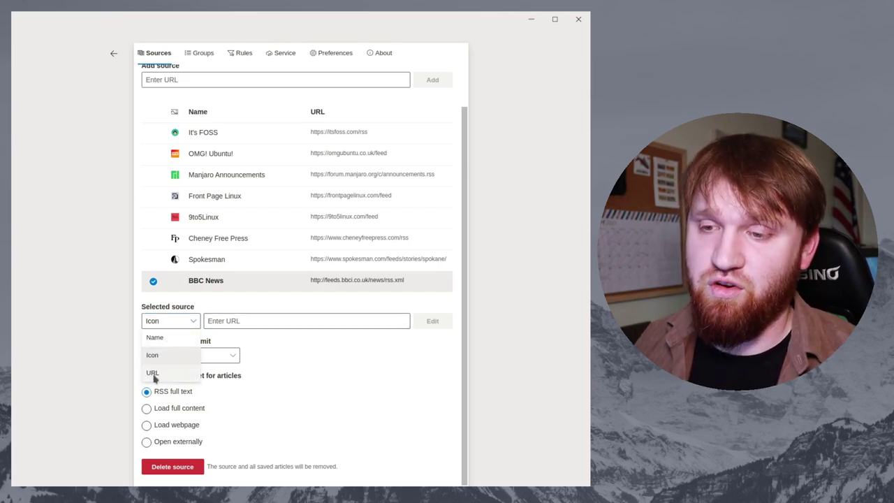
left_click(168, 340)
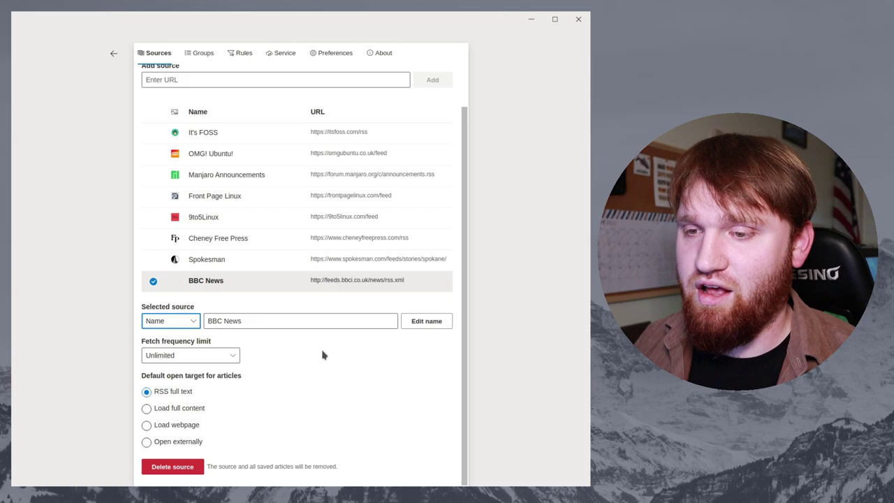
left_click(198, 353)
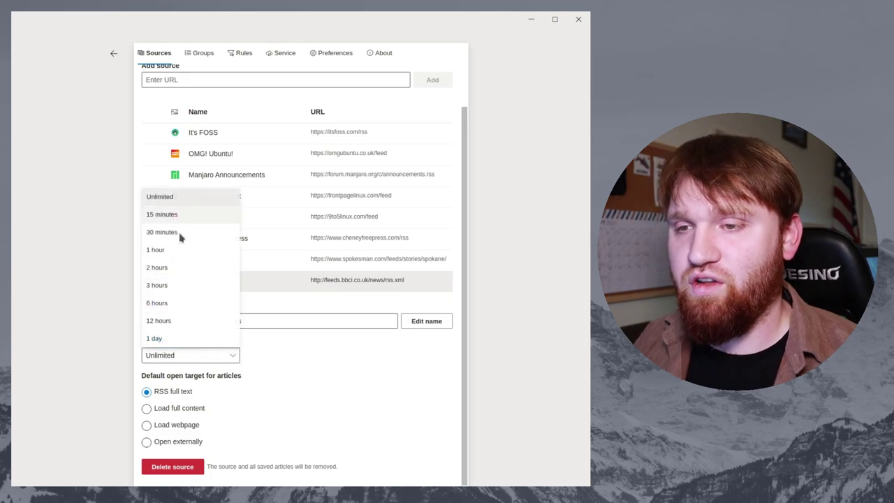
left_click(317, 383)
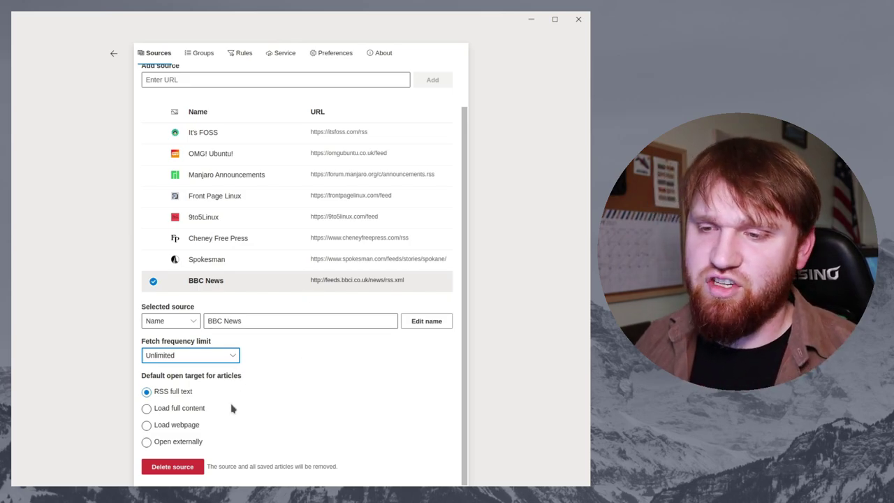
Set the OMG! Ubuntu! source to open articles with Load full content.
left_click(207, 160)
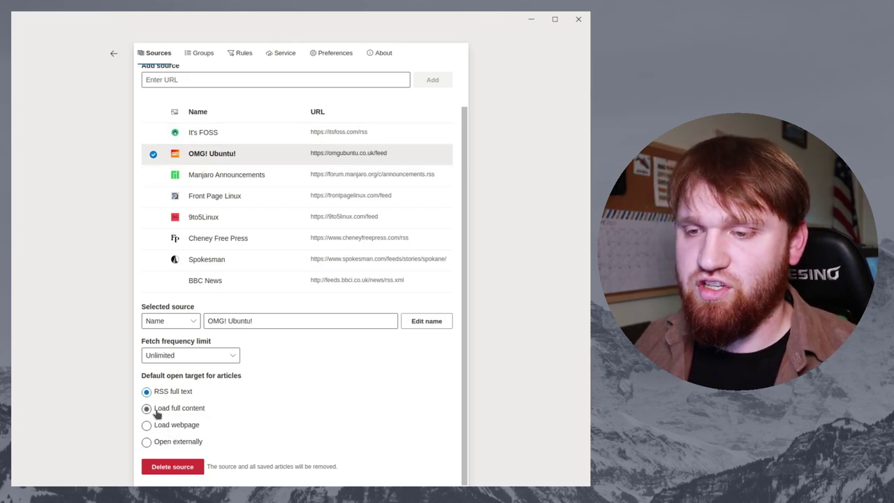
left_click(155, 412)
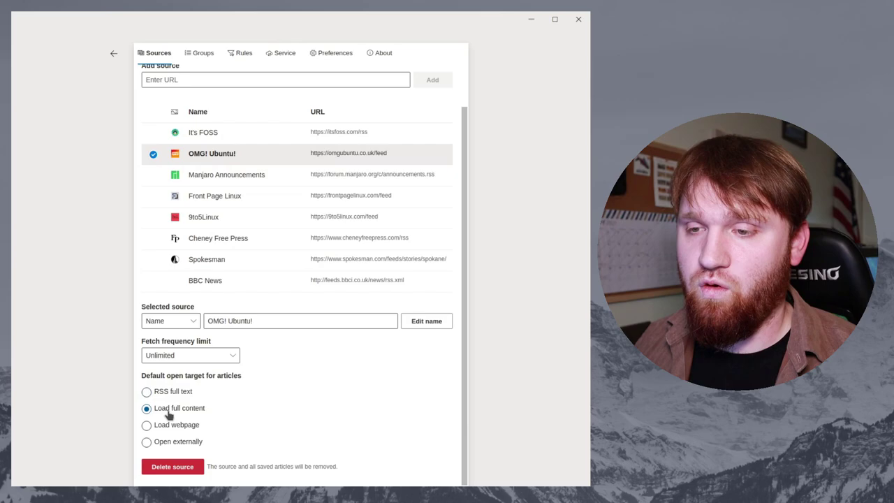
left_click(113, 53)
Show OMG! Ubuntu! articles and read, then close, the Linux Kernel 5.4 article.
left_click(23, 19)
left_click(56, 118)
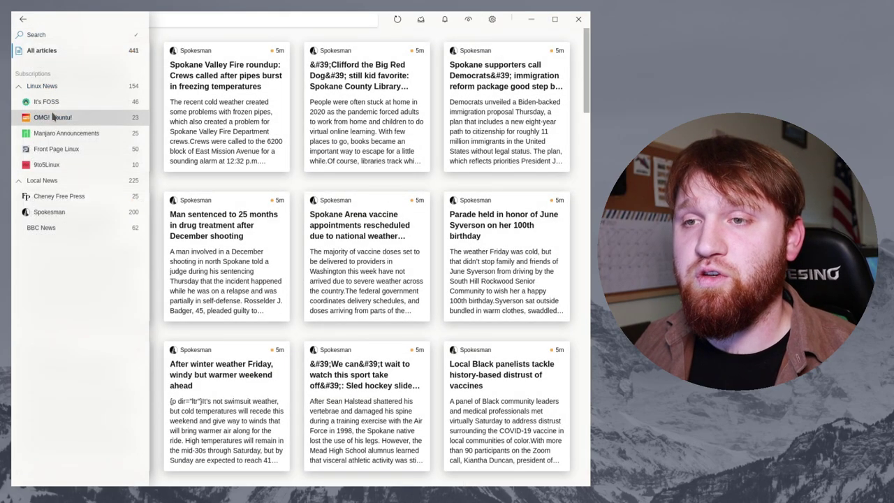
left_click(228, 167)
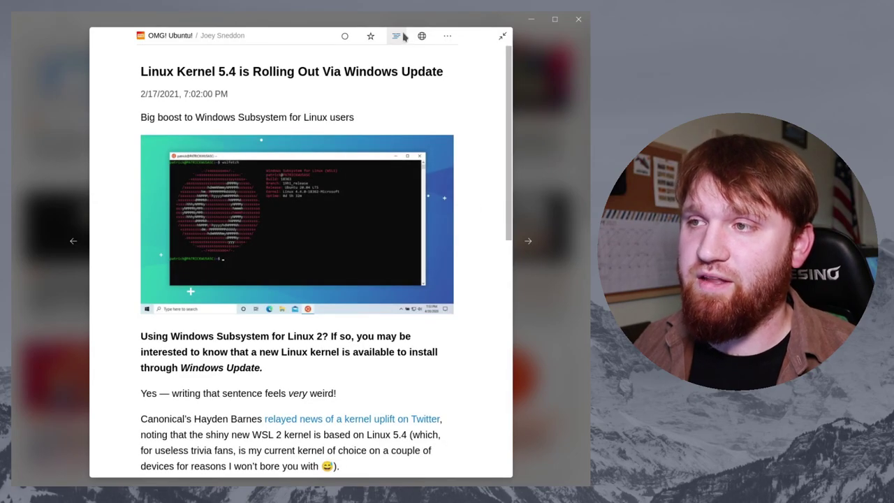
scroll(429, 183, "down", 6)
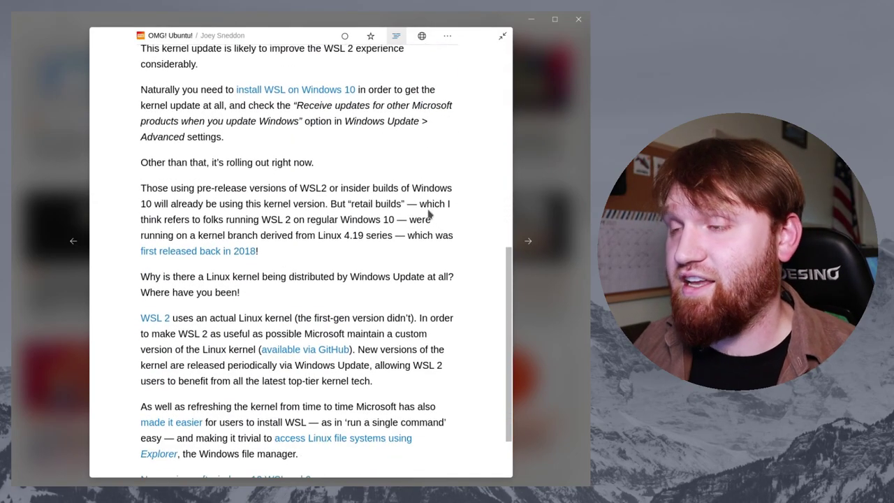
left_click(502, 37)
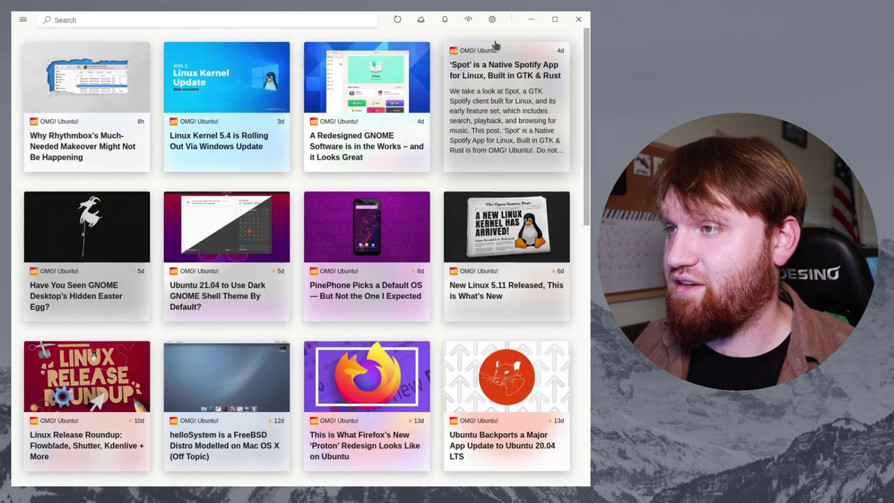
Create a new feed group named 'World News' in the Groups settings.
left_click(492, 19)
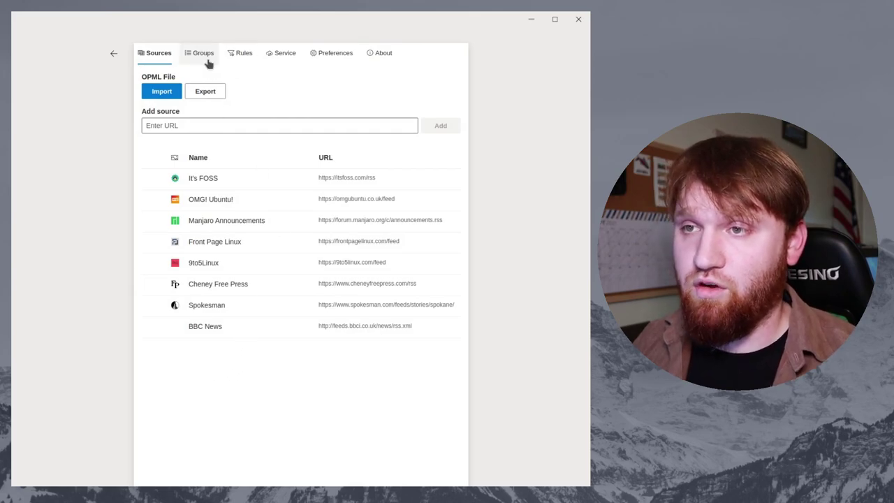
left_click(207, 56)
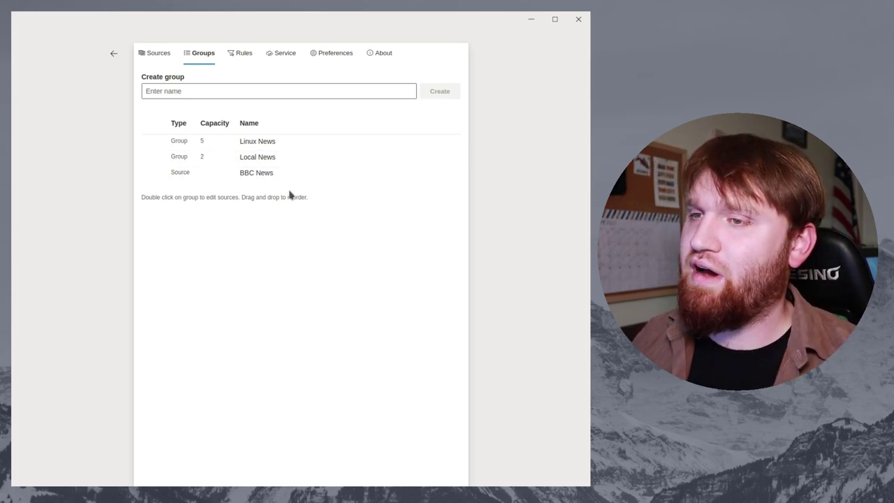
left_click(207, 88)
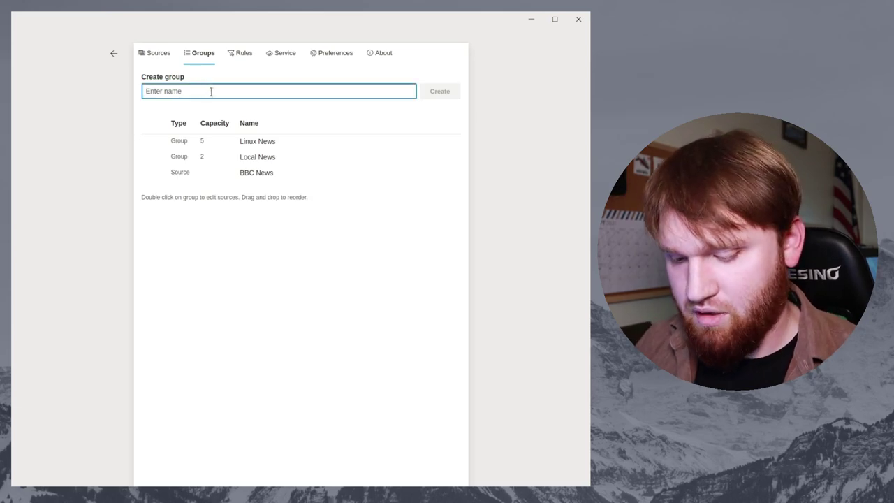
type("World News")
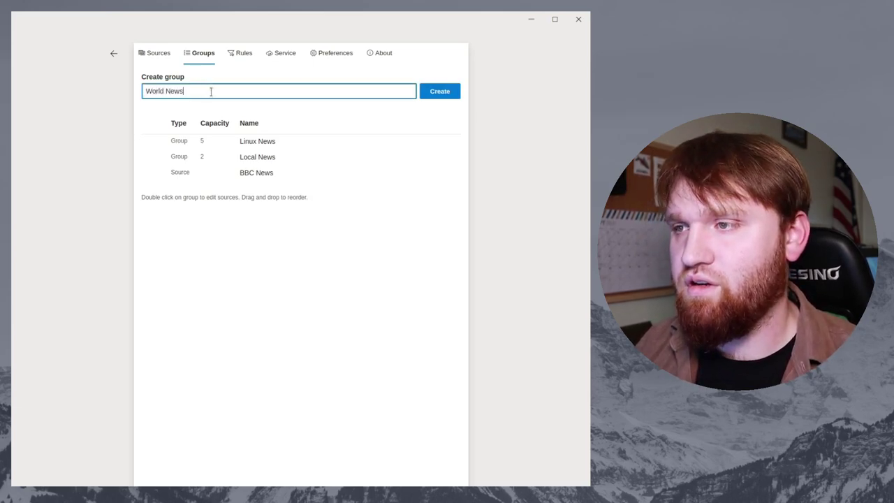
left_click(447, 95)
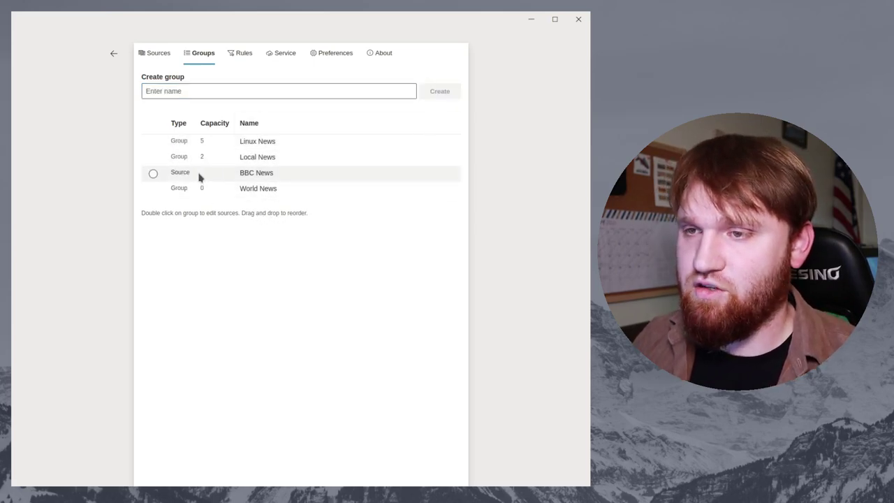
Add the BBC News source to the World News group.
left_click(153, 174)
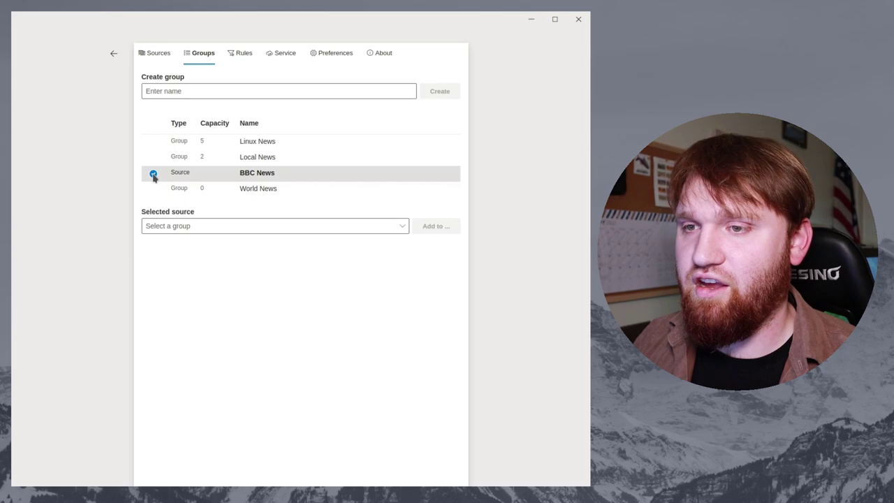
left_click(180, 227)
left_click(183, 279)
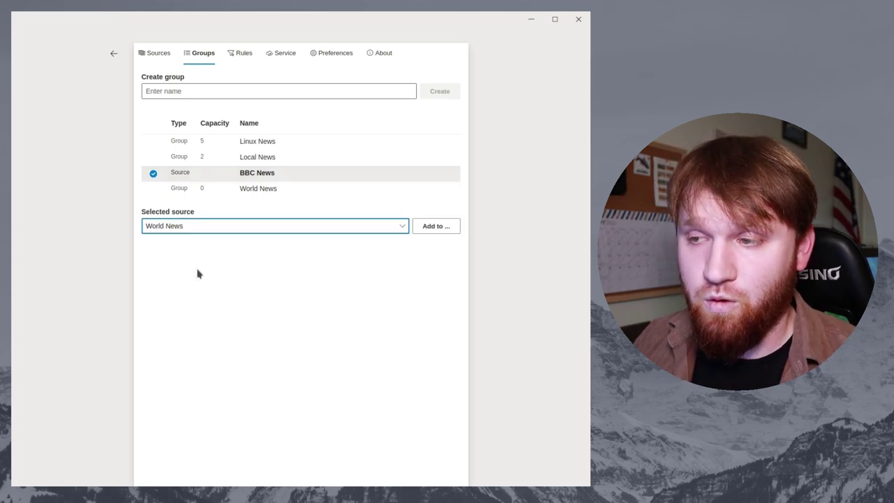
left_click(439, 227)
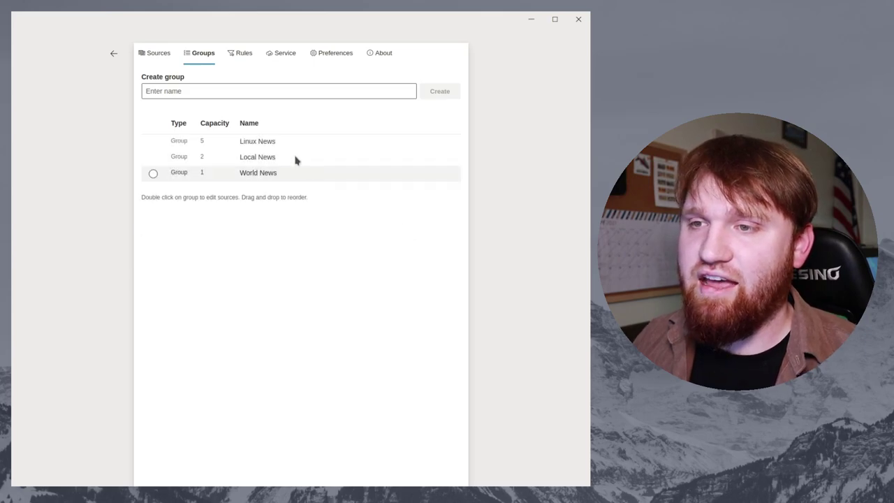
Show the BBC News articles from the sidebar, then return to Settings.
left_click(111, 54)
left_click(21, 19)
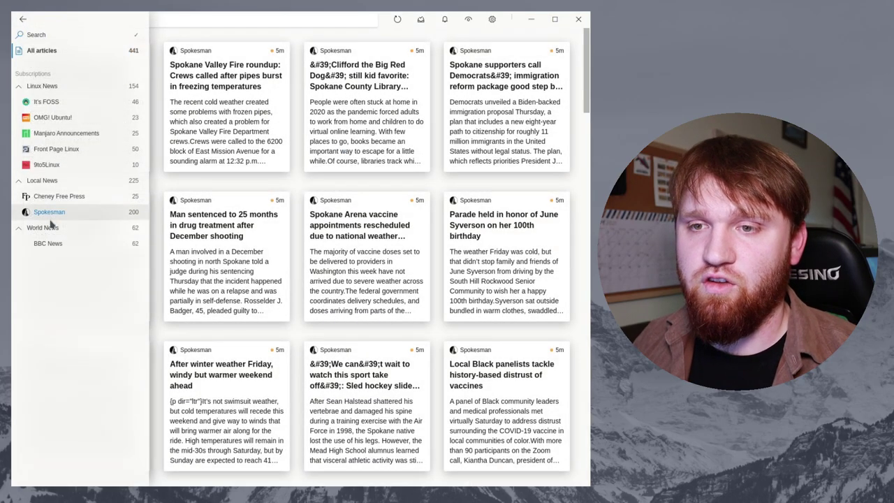
left_click(56, 243)
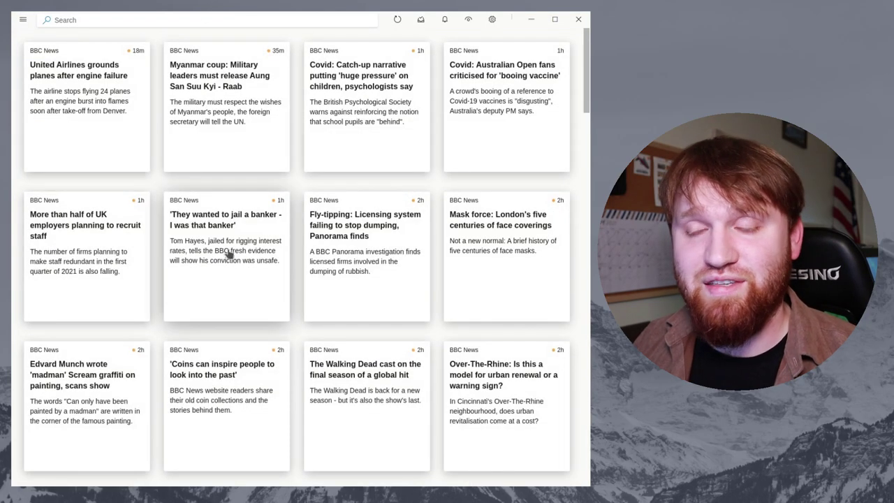
left_click(493, 20)
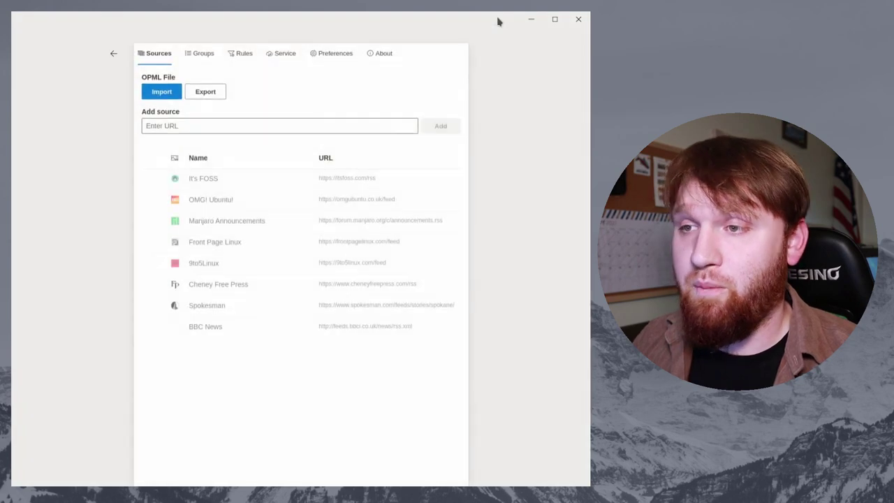
In the Rules settings, choose It's FOSS as the source for a new rule.
left_click(241, 54)
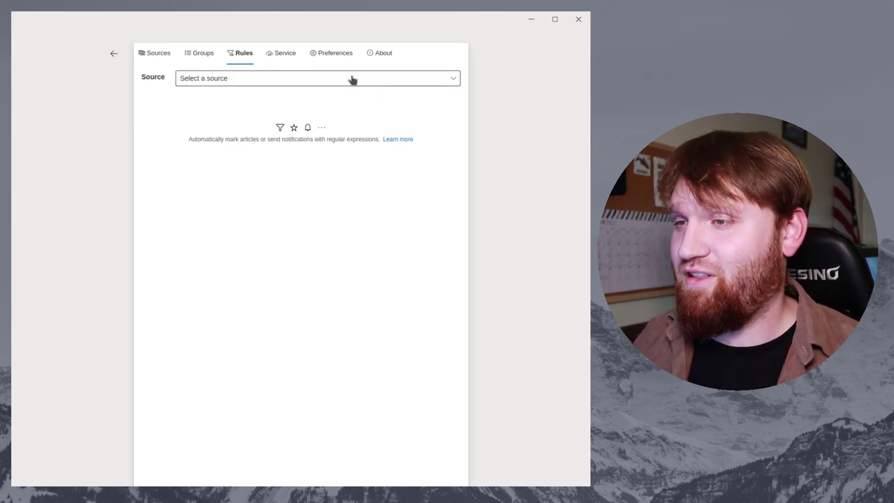
left_click(353, 79)
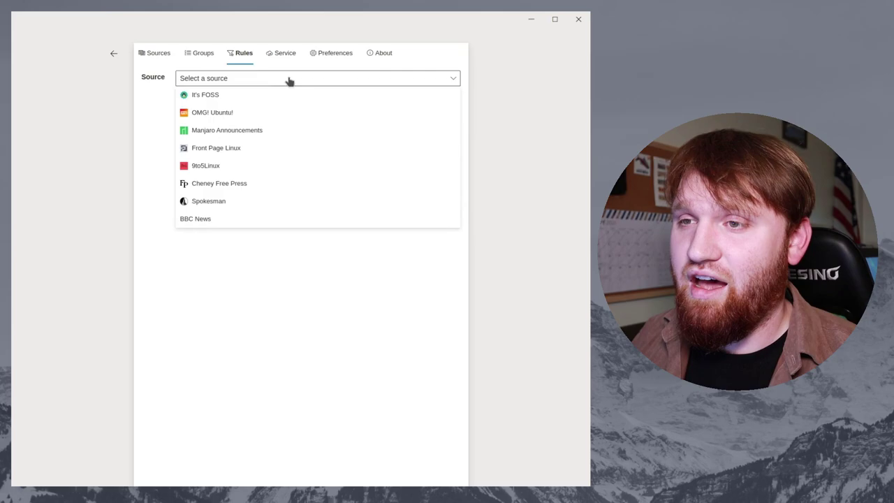
left_click(222, 97)
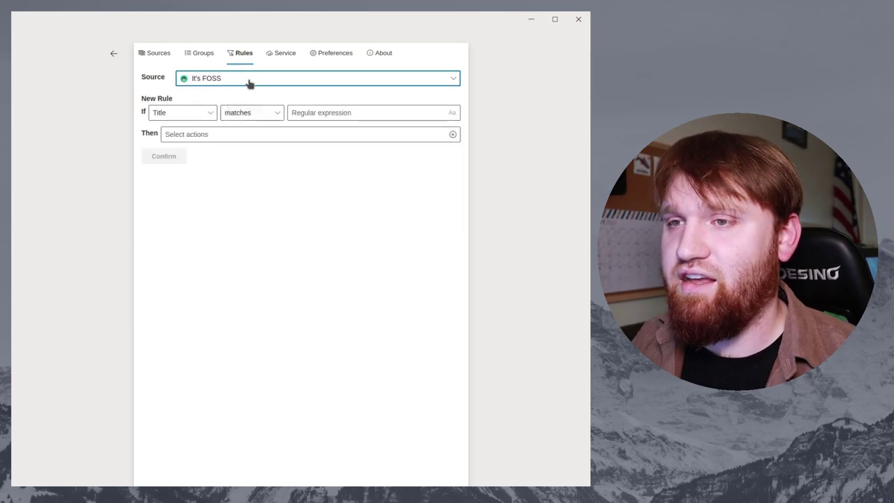
Review the rule's action list, toggling the Star and mark-as-unread actions.
left_click(176, 114)
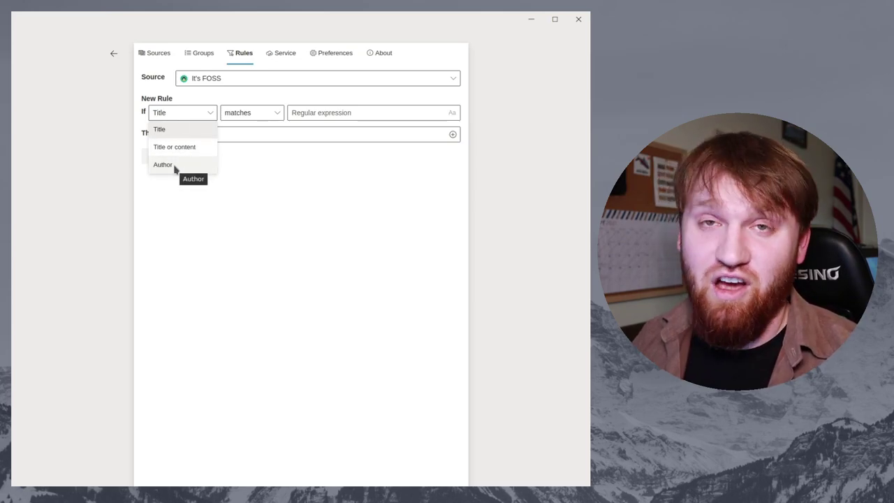
left_click(174, 169)
left_click(209, 134)
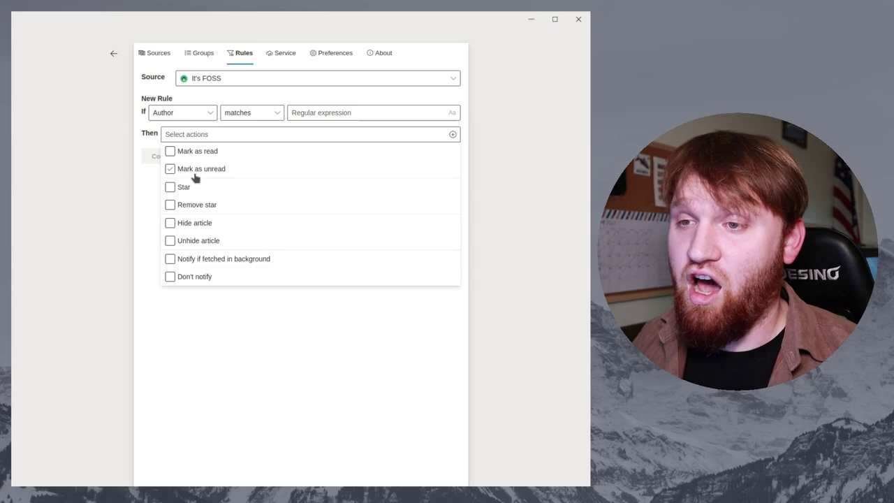
left_click(170, 187)
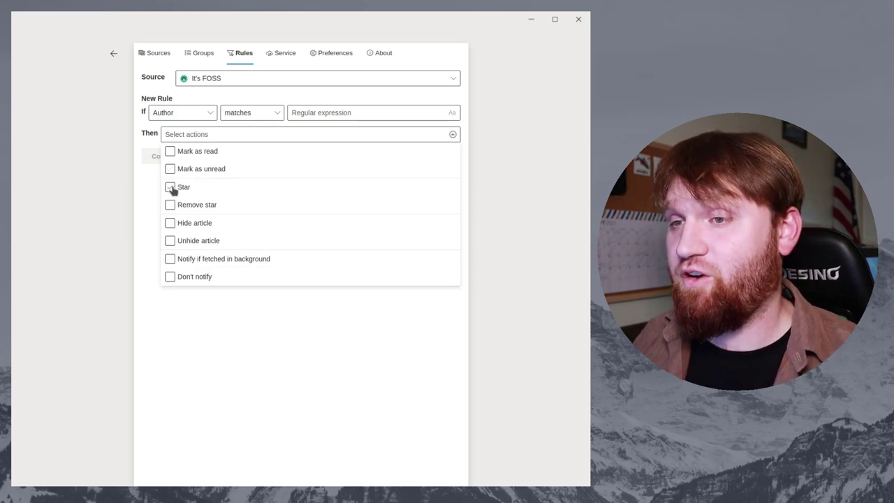
left_click(220, 345)
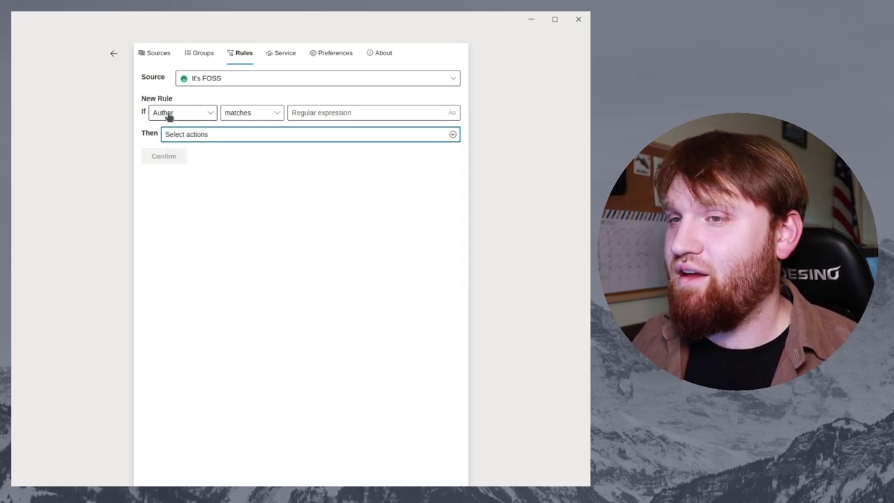
Make the rule match Title or content against the pattern 'PinePhone'.
left_click(200, 114)
left_click(171, 145)
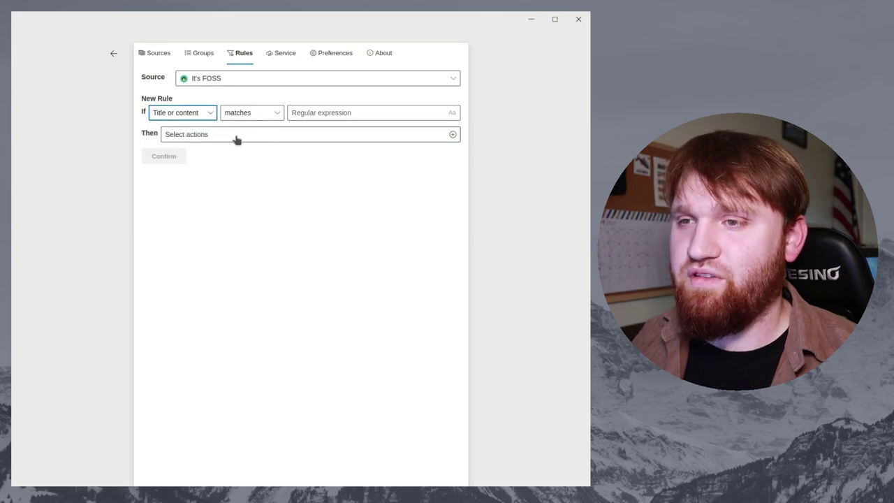
left_click(371, 114)
type("Piu")
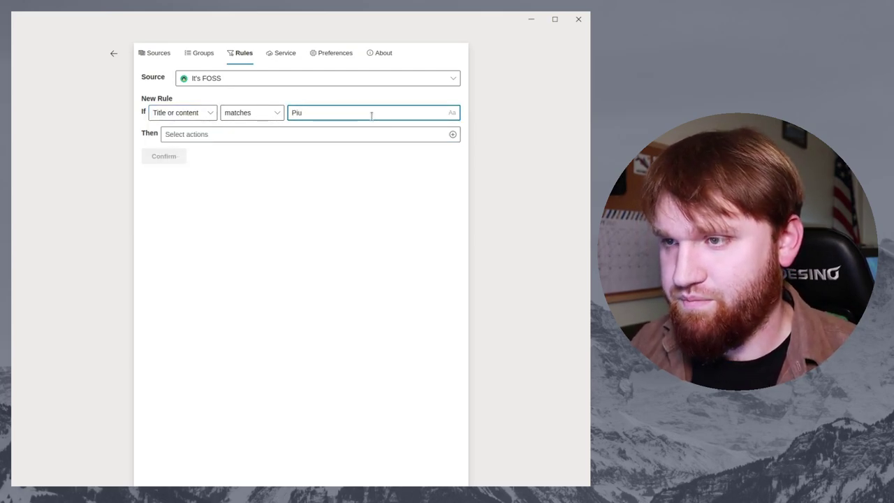
key("BackSpace")
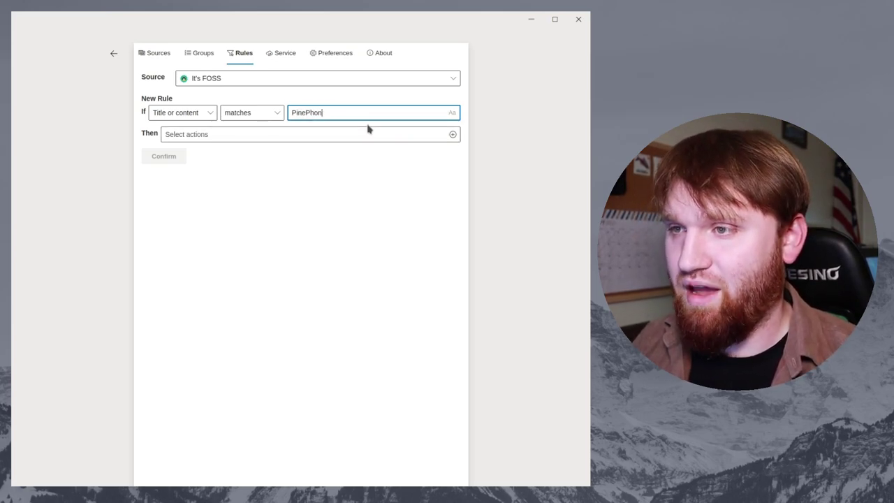
Set Star as the rule's only action, confirm it, and select then deselect the new rule.
left_click(167, 134)
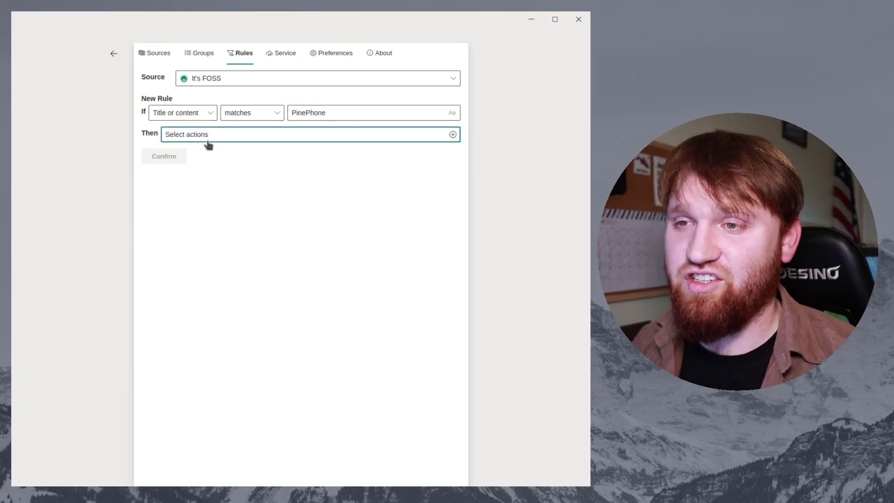
left_click(171, 224)
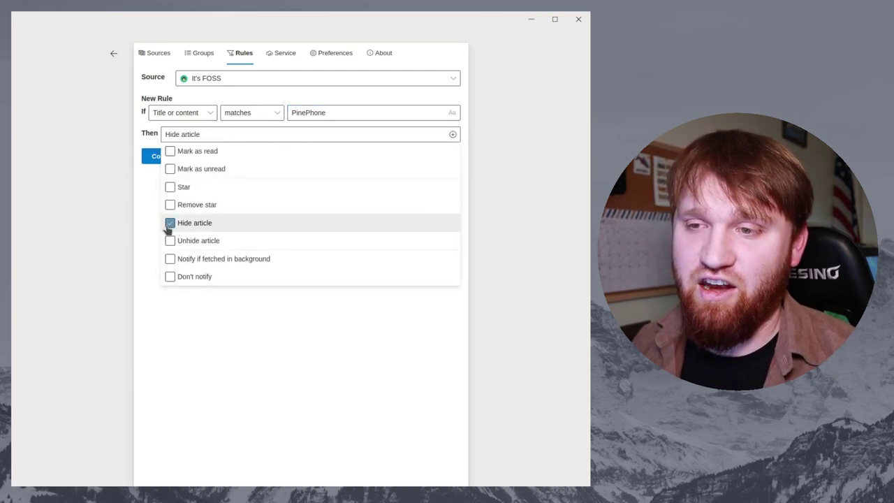
left_click(171, 277)
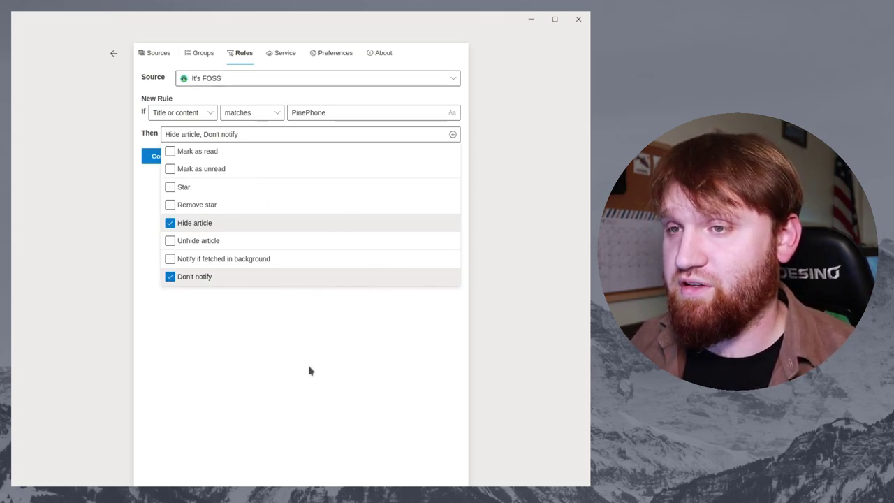
left_click(171, 223)
left_click(170, 277)
left_click(170, 187)
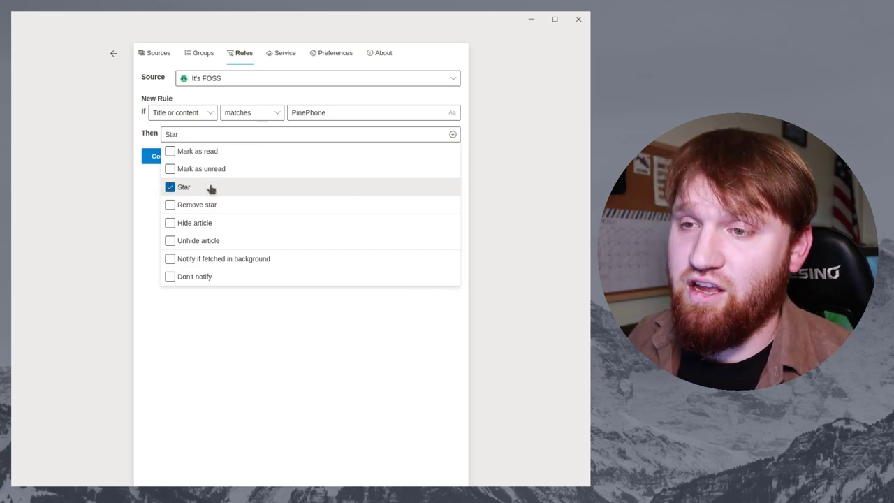
left_click(140, 215)
left_click(160, 157)
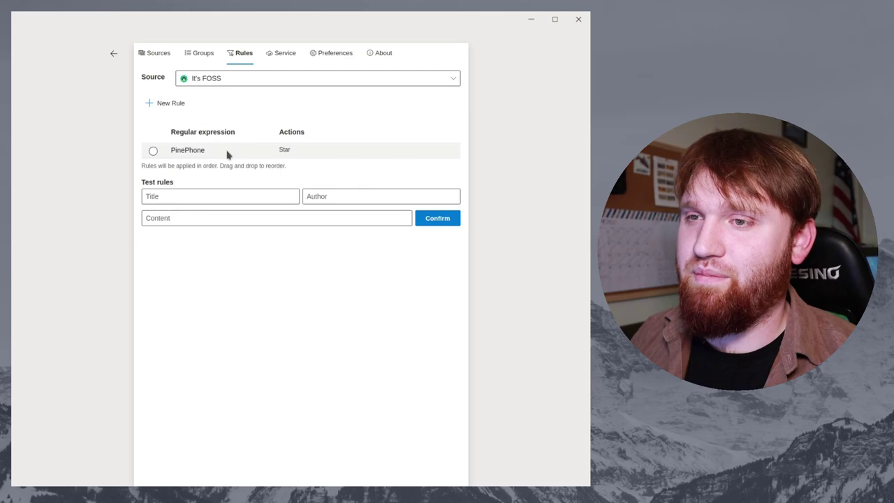
left_click(153, 151)
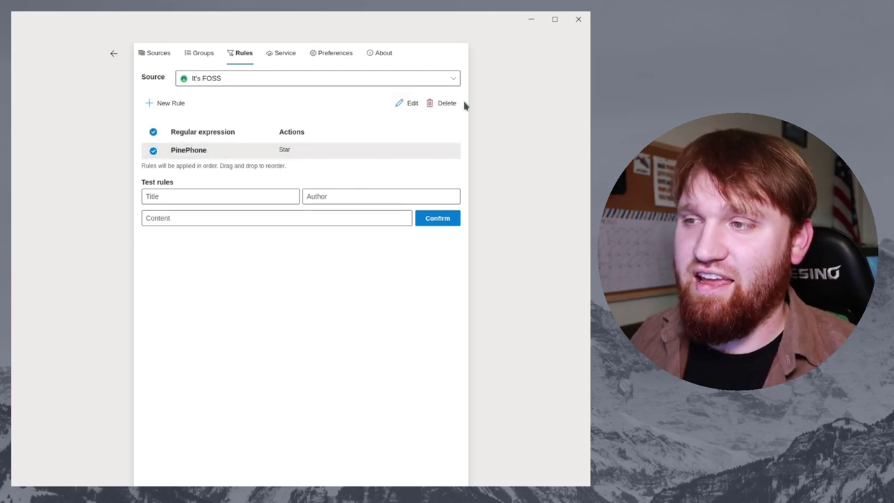
left_click(154, 151)
Browse the supported sync services in the Service settings, then go to Preferences.
left_click(285, 55)
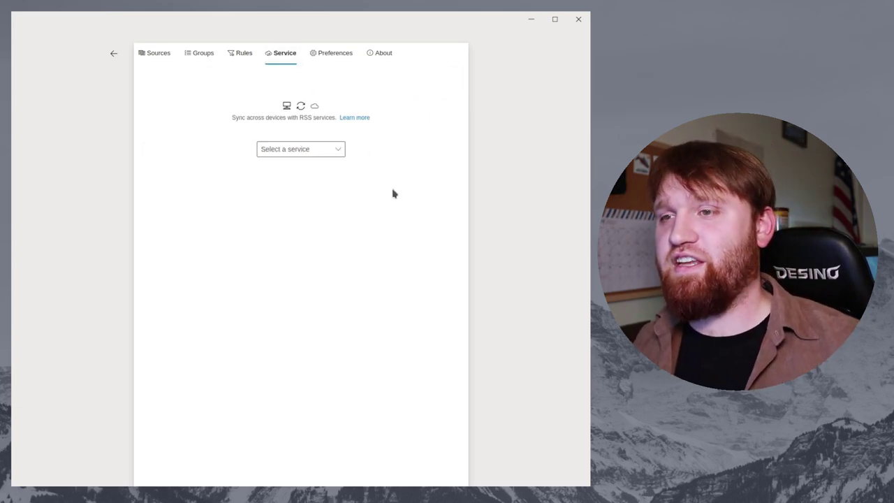
left_click(312, 151)
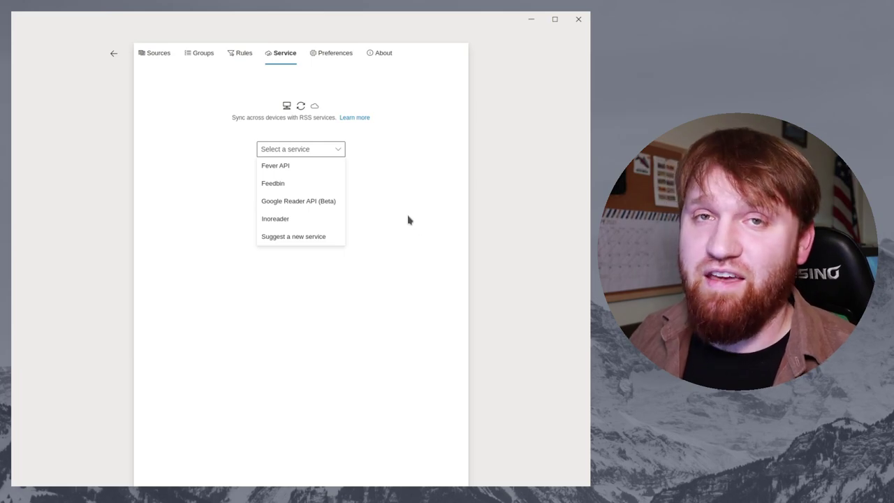
left_click(335, 53)
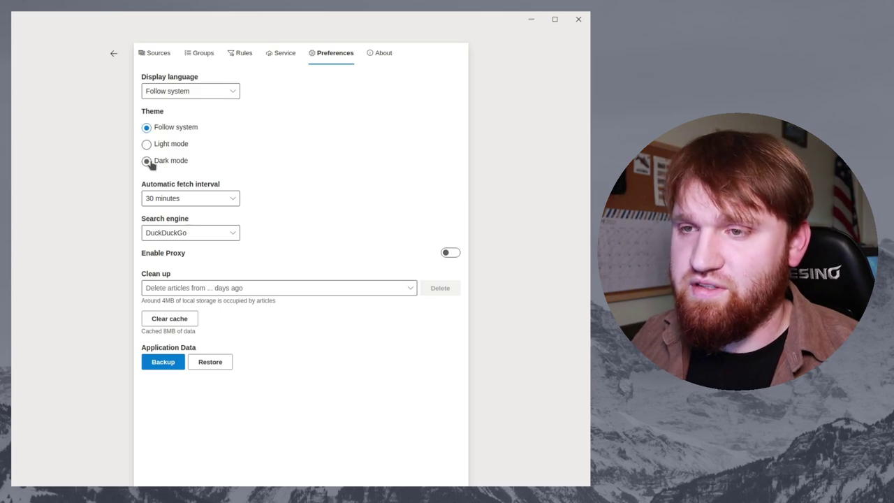
Switch the theme to Dark mode, then Light mode, and glance at the language list.
left_click(147, 160)
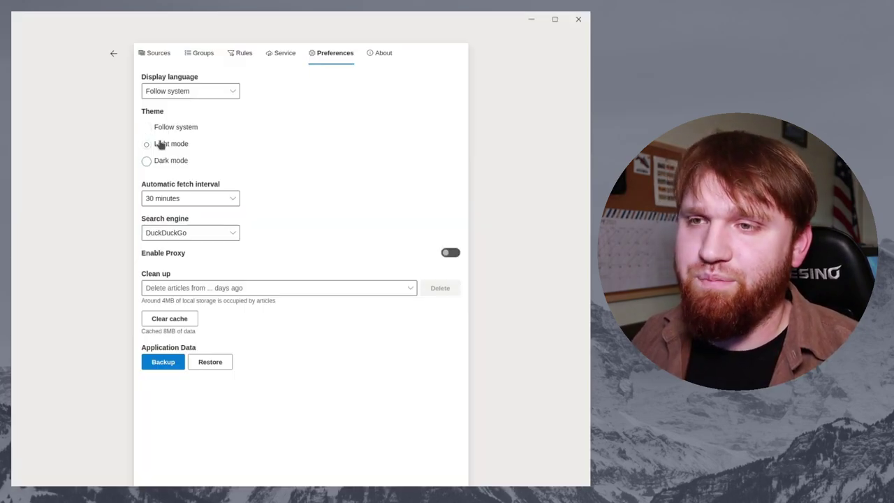
left_click(160, 144)
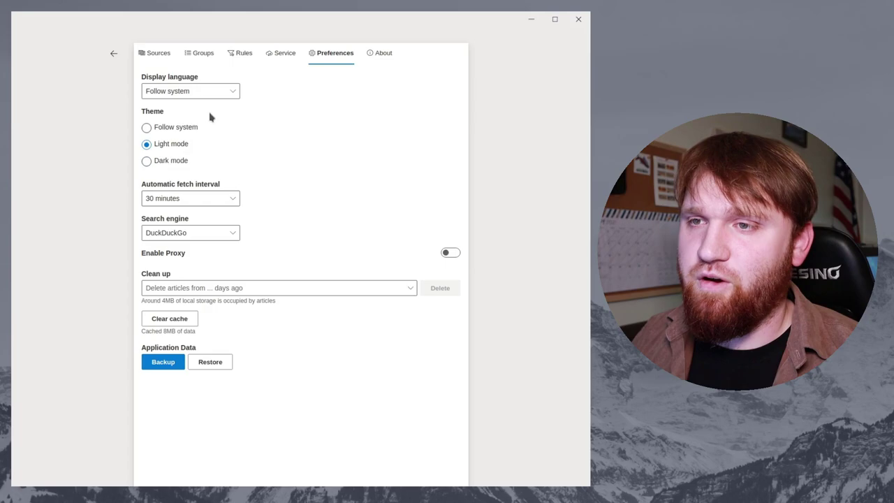
left_click(174, 89)
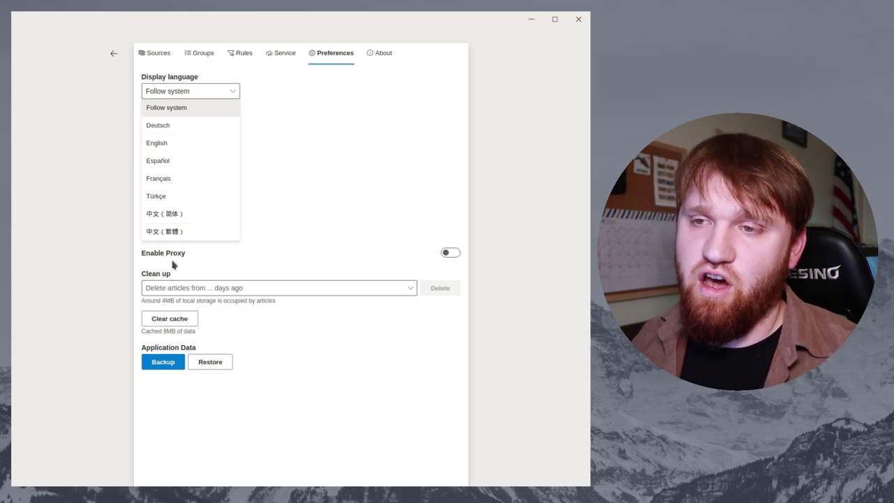
left_click(346, 185)
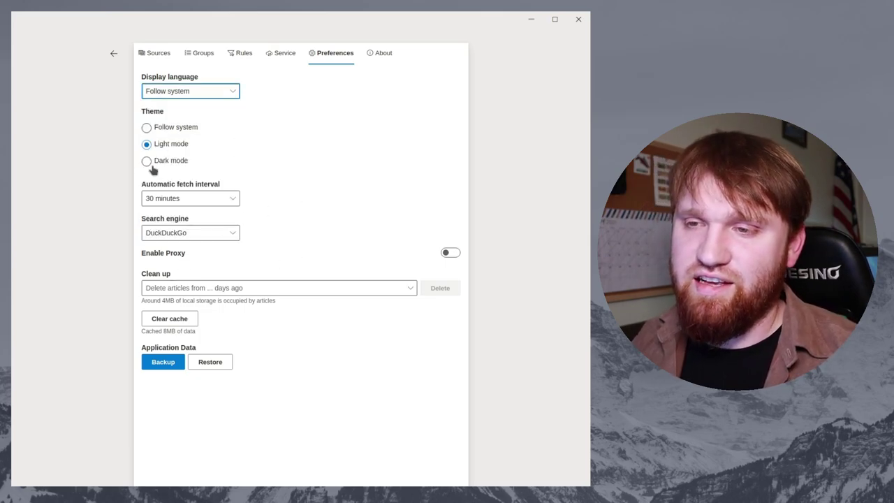
Check the fetch interval and search engine options, keeping 30 minutes and DuckDuckGo.
left_click(183, 201)
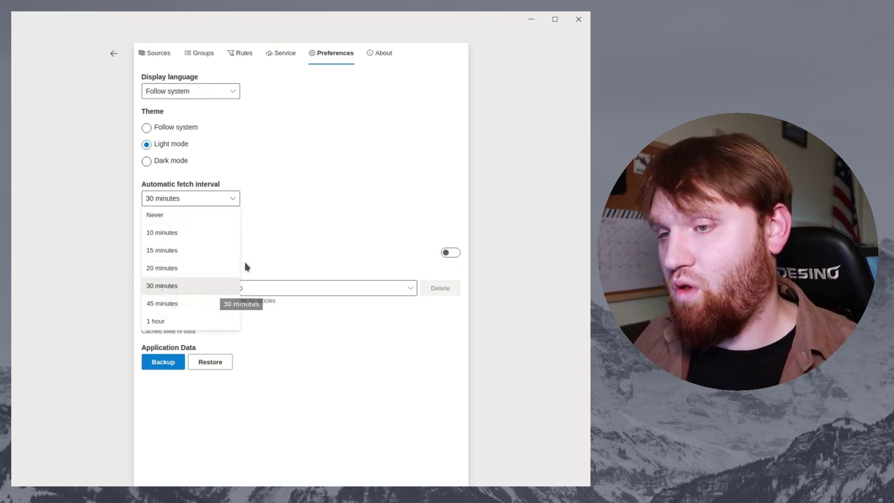
left_click(295, 246)
left_click(213, 208)
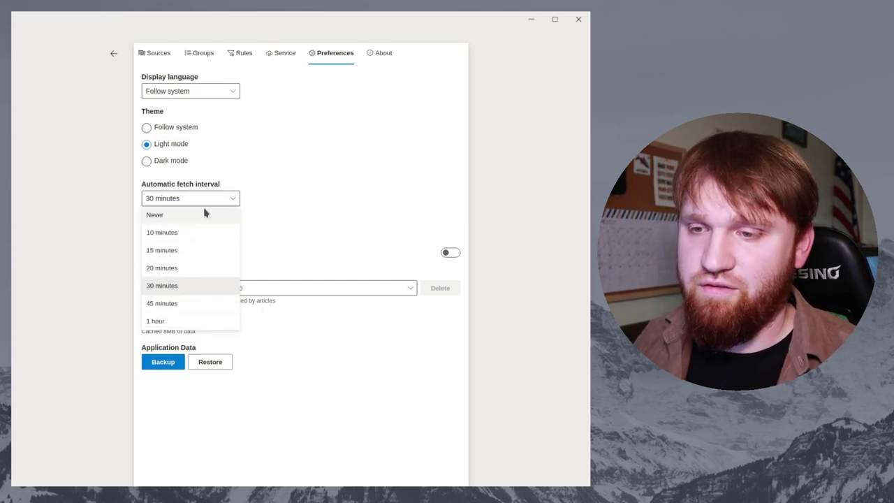
left_click(255, 249)
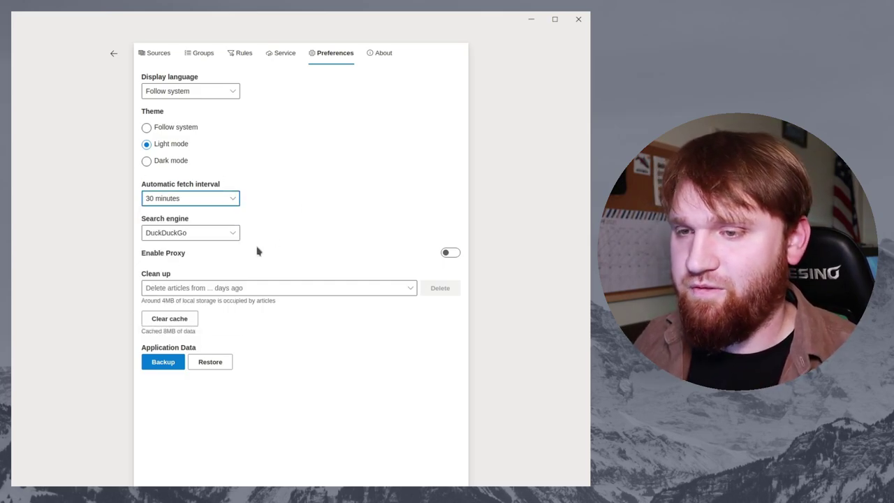
left_click(183, 234)
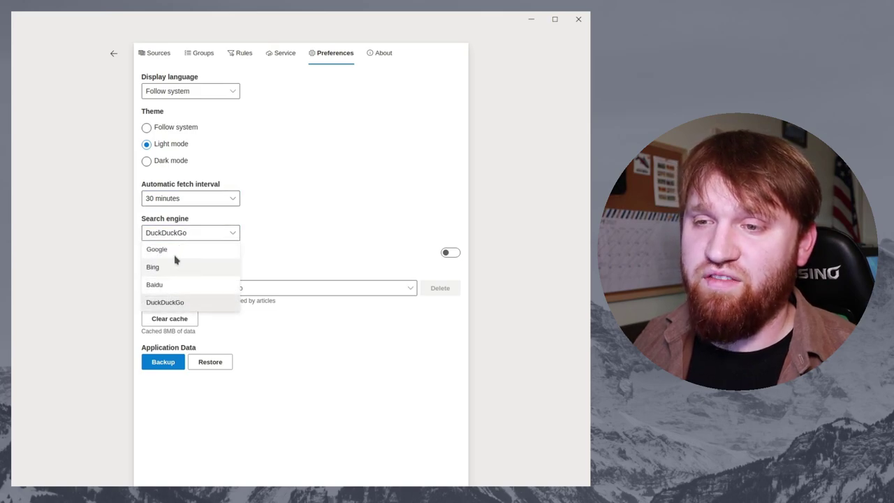
left_click(175, 305)
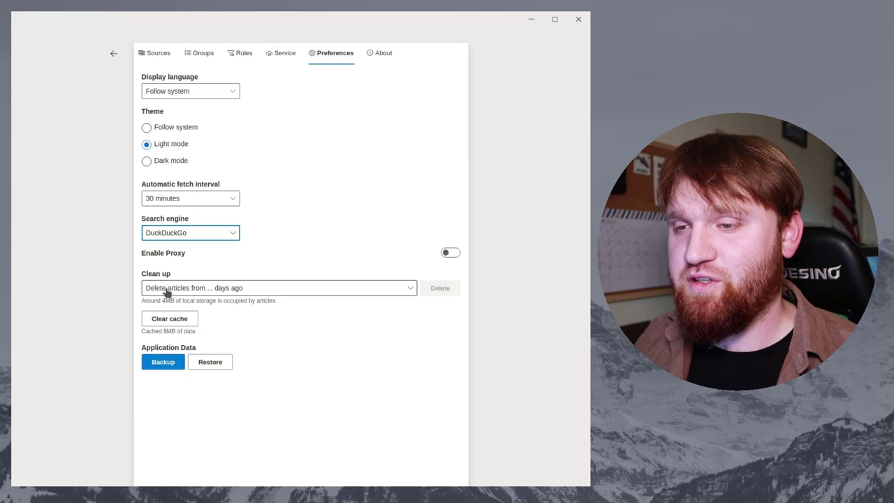
Look at the clean-up options without deleting, then open the project's source code from About.
left_click(219, 290)
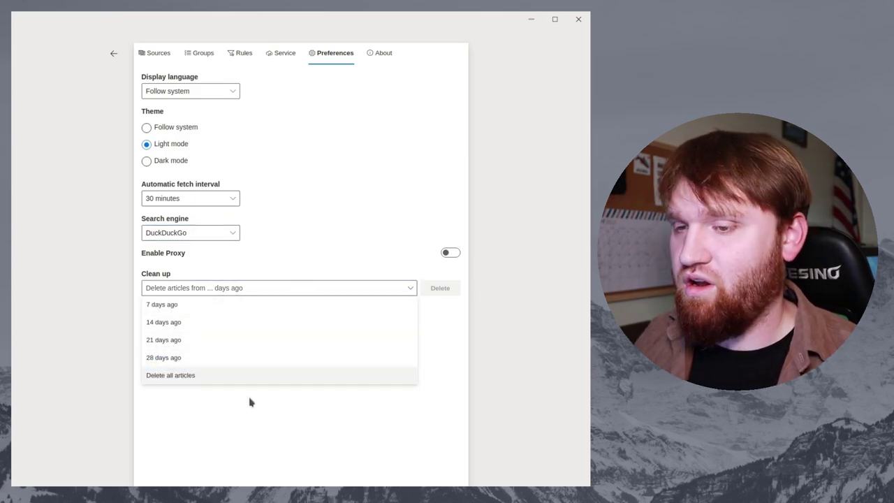
left_click(480, 307)
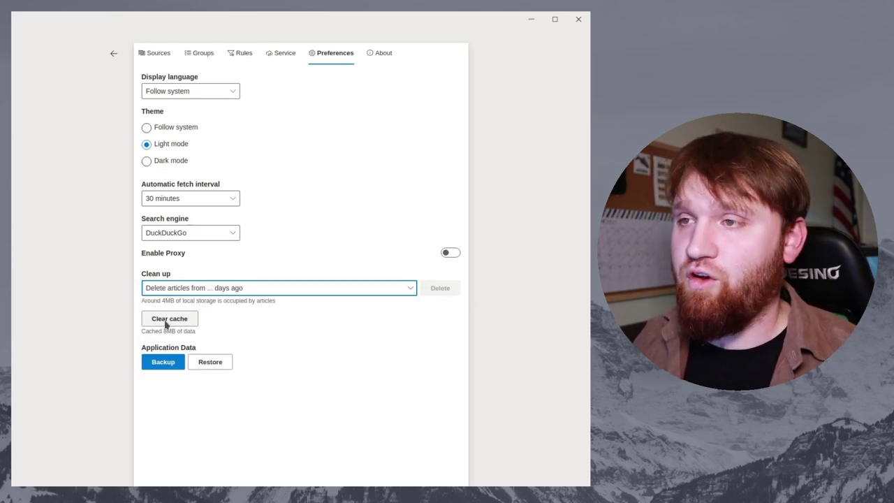
left_click(380, 54)
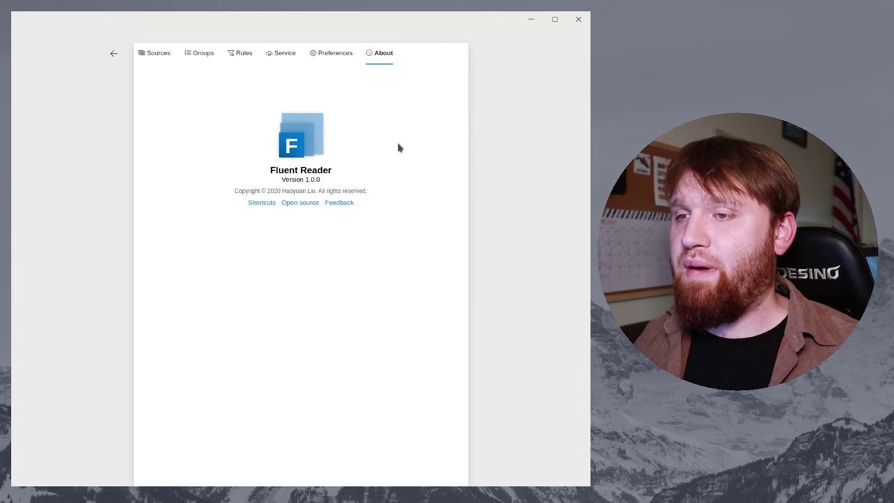
left_click(303, 203)
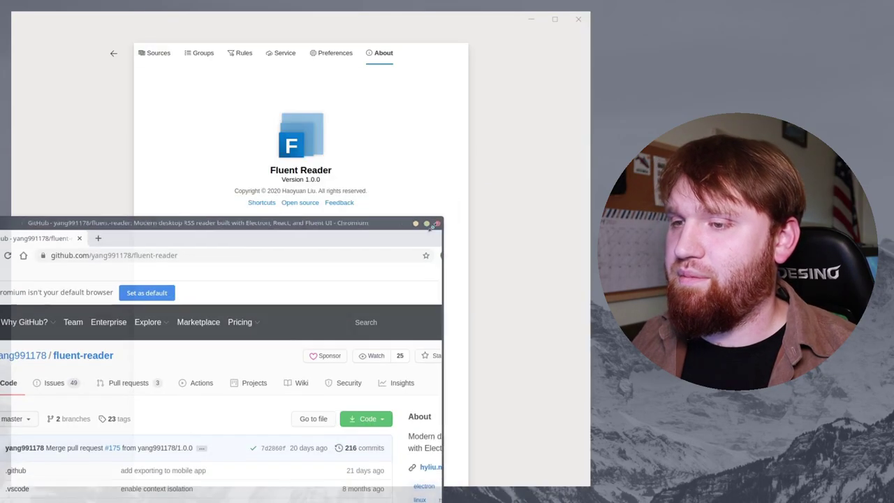
Maximize and reposition Chromium, scroll the fluent-reader GitHub page, then close the browser.
double_click(325, 226)
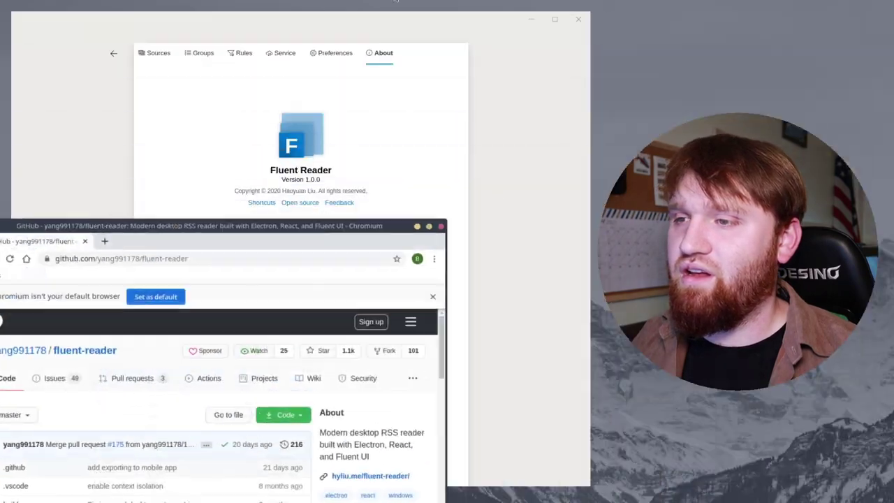
left_click_drag(405, 230, 335, 33)
scroll(335, 292, "down", 3)
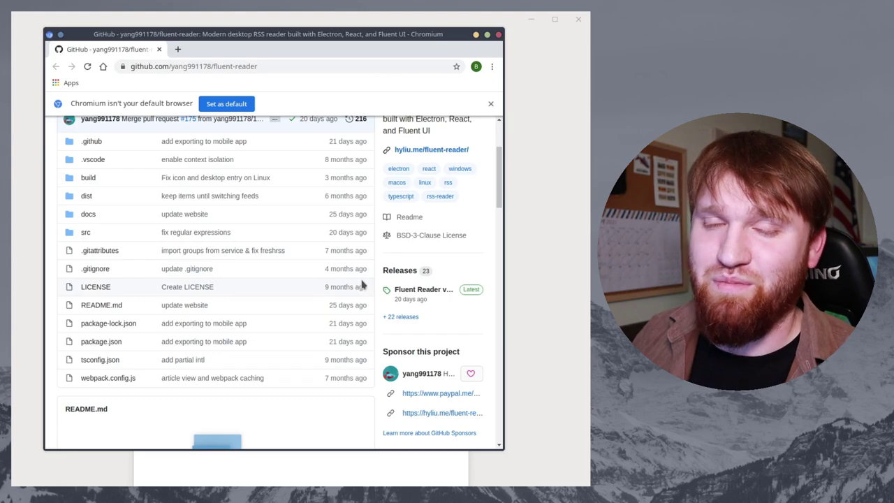
left_click(498, 35)
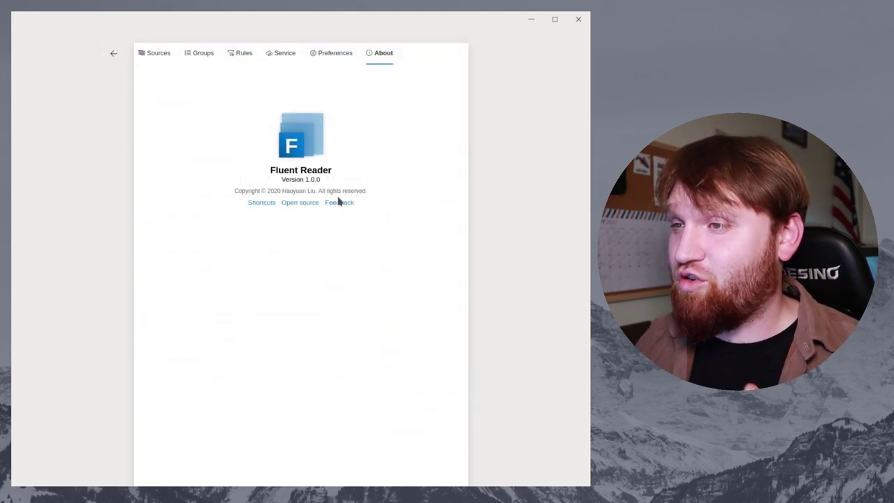
Close the Fluent Reader window while the About page is showing.
left_click(576, 23)
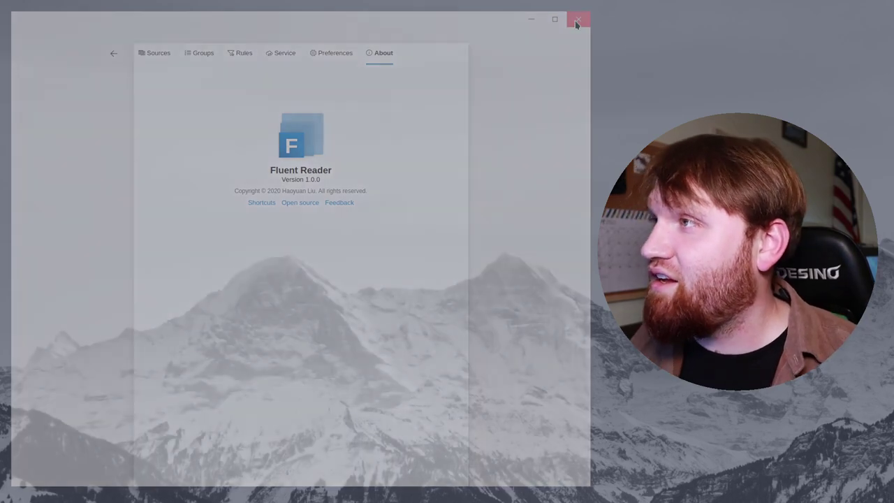